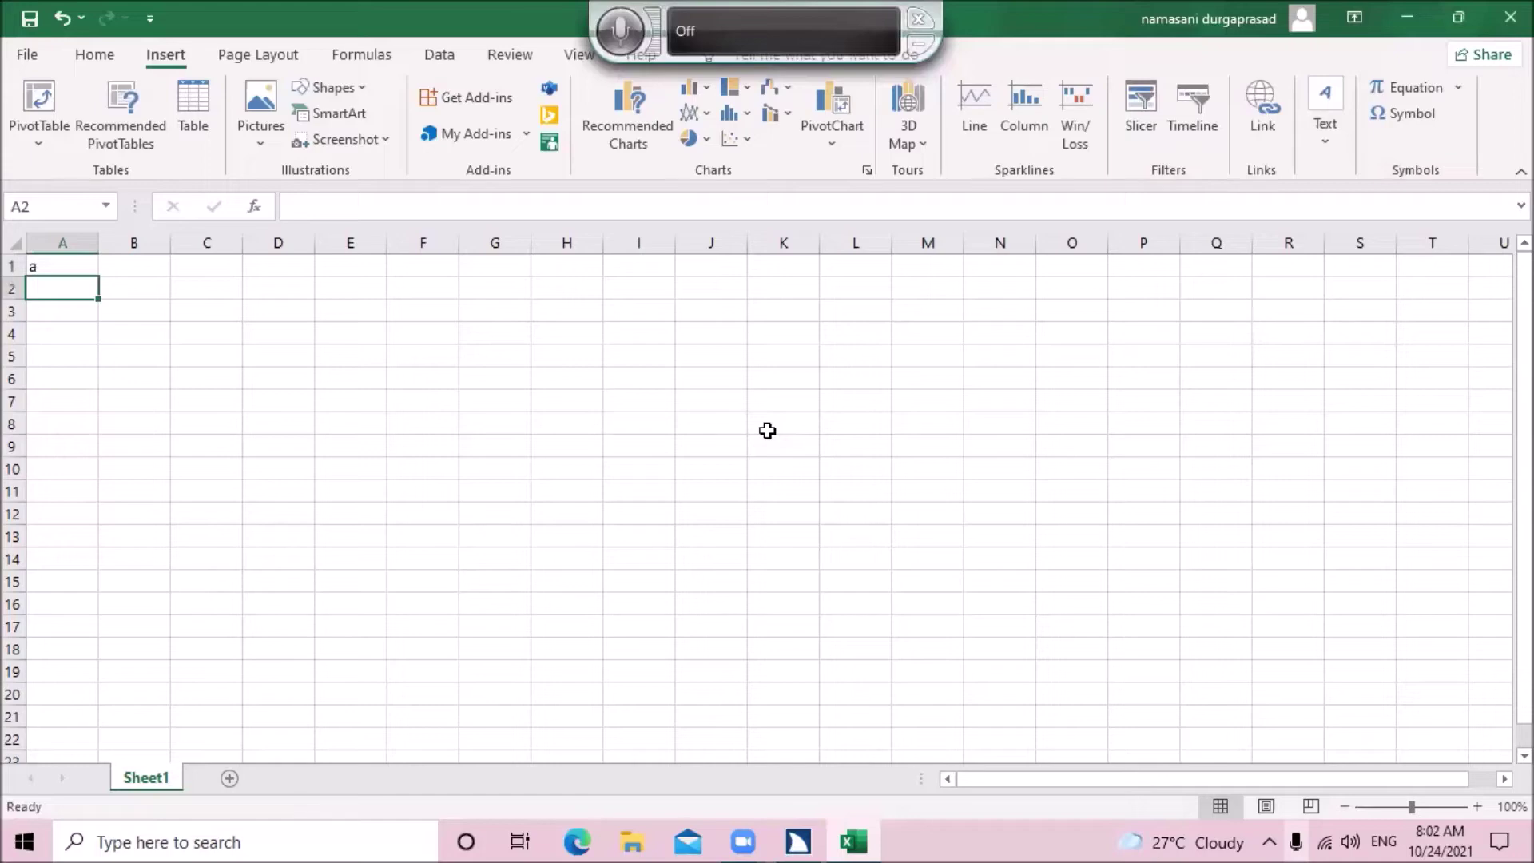
Return to cell A1 and open the Object dialog from Insert > Text.
key(Right)
key(Left)
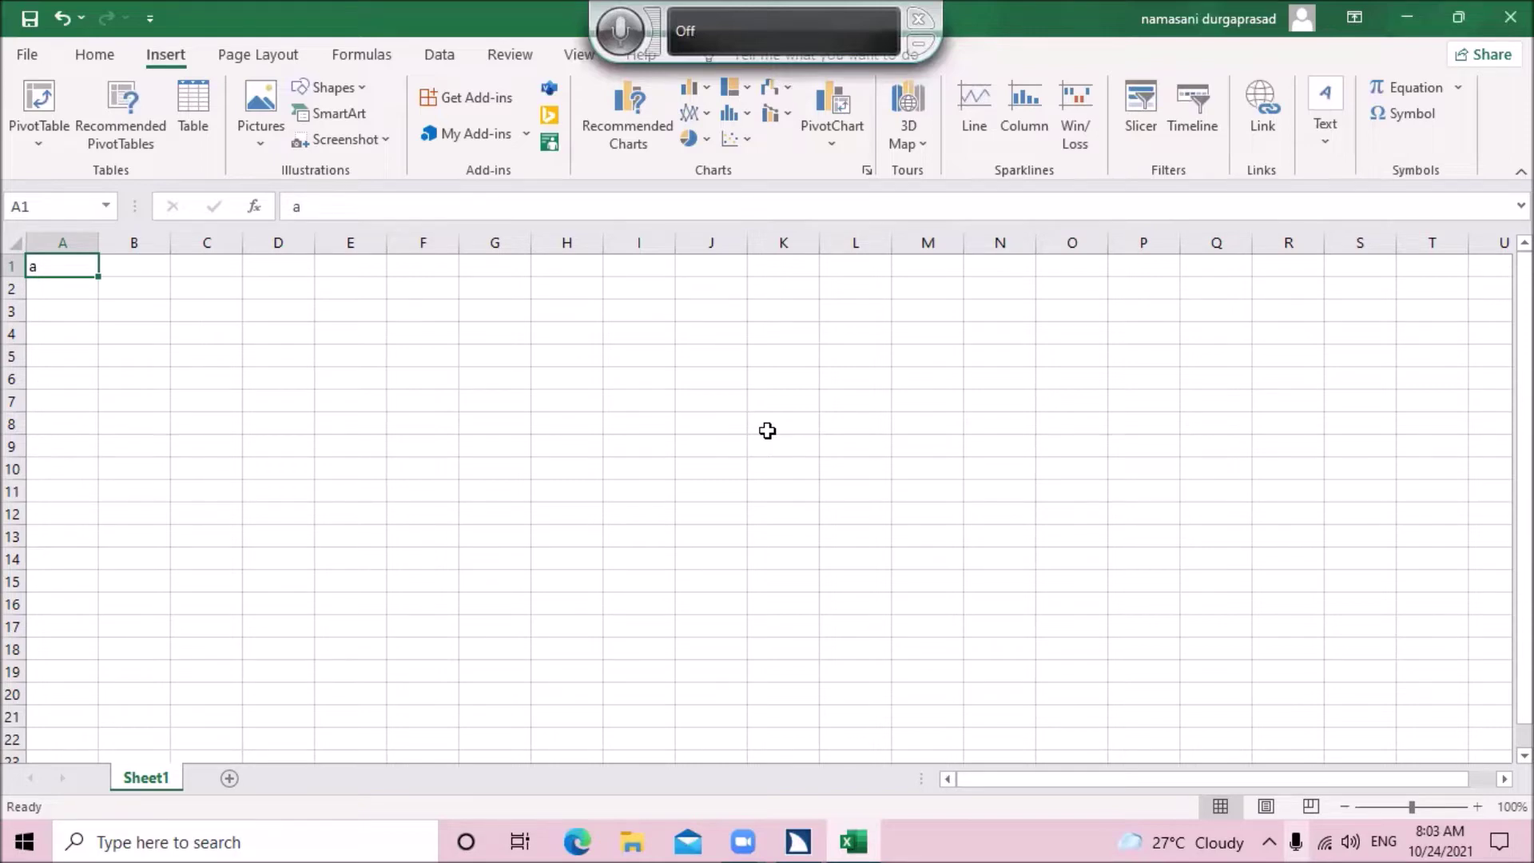
key(alt+n)
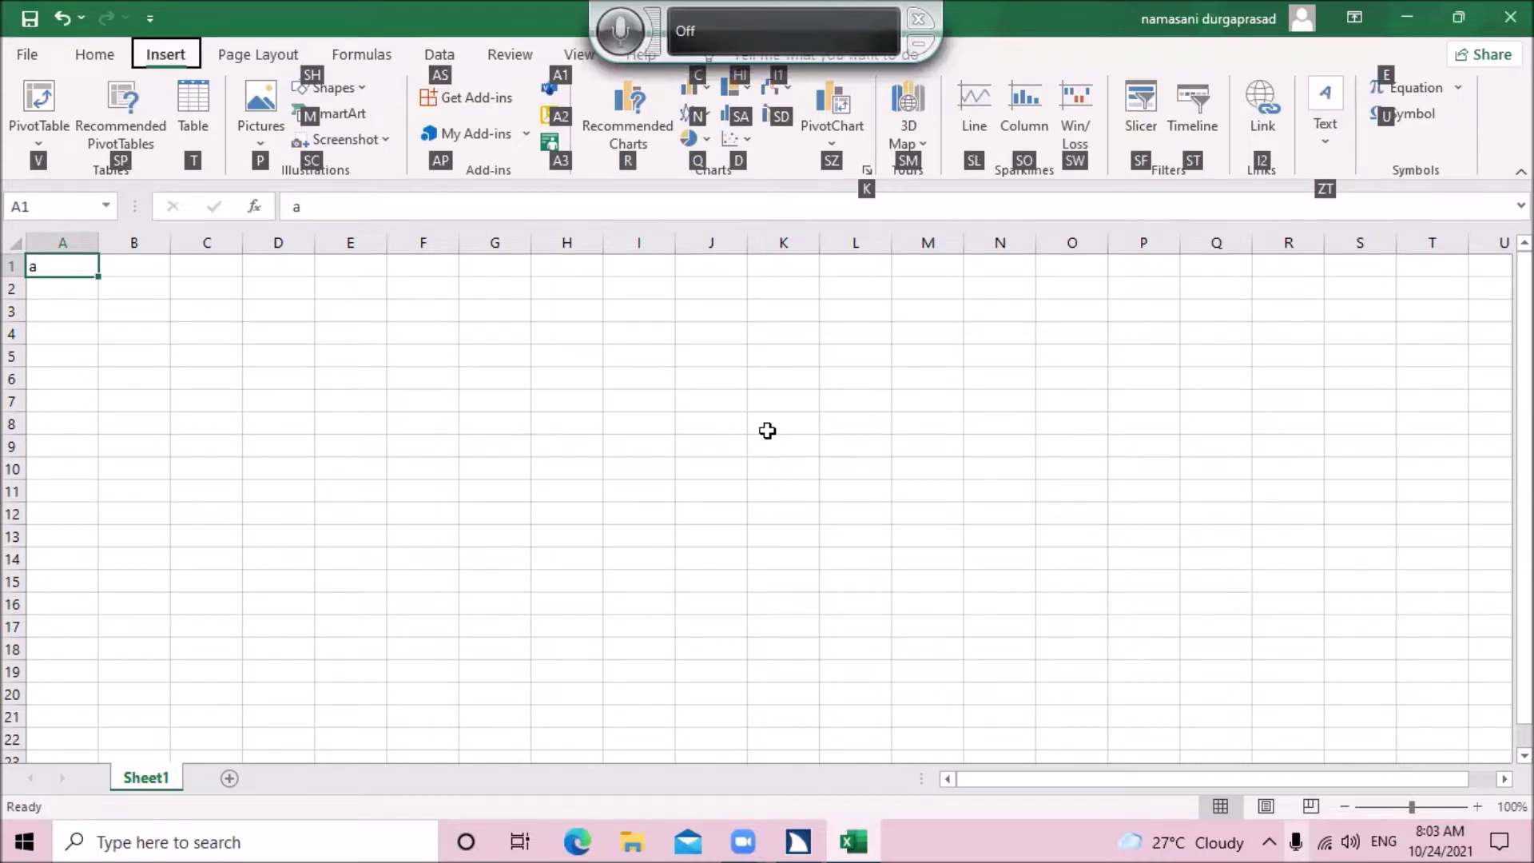
key(Down)
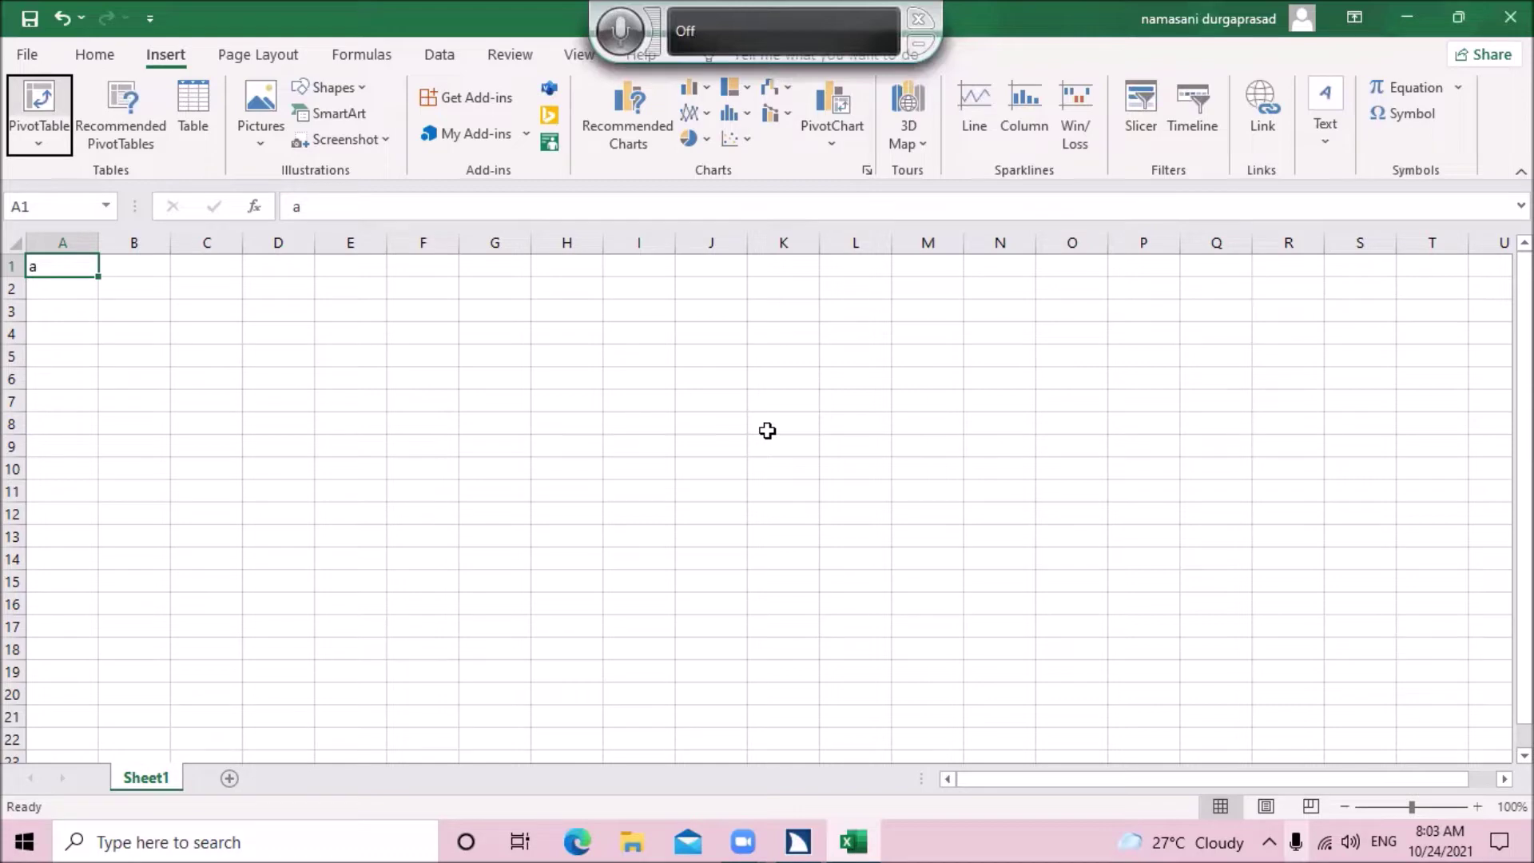
key(Left)
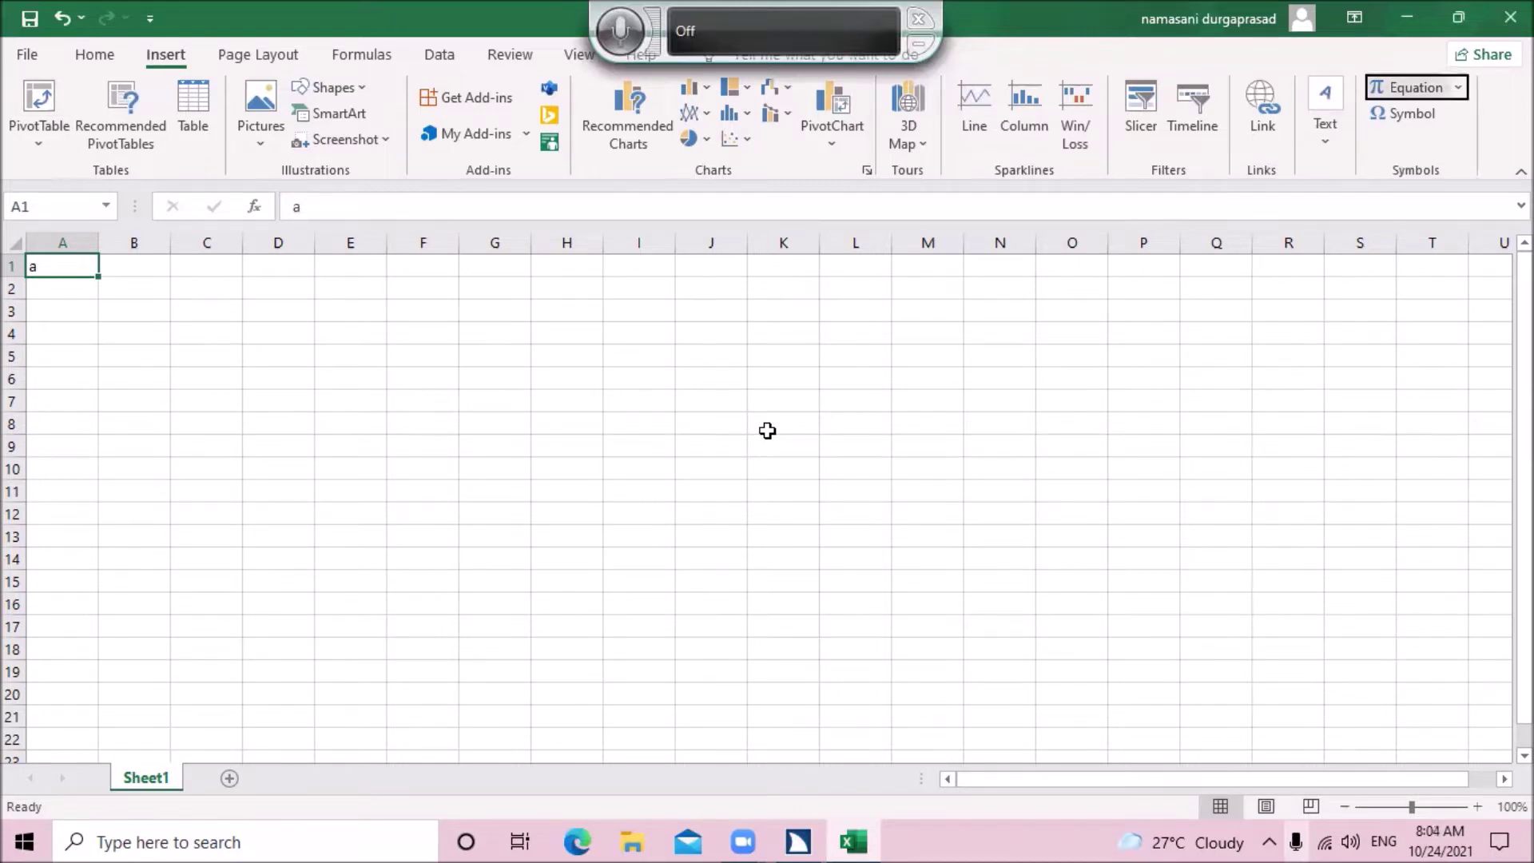
key(Left)
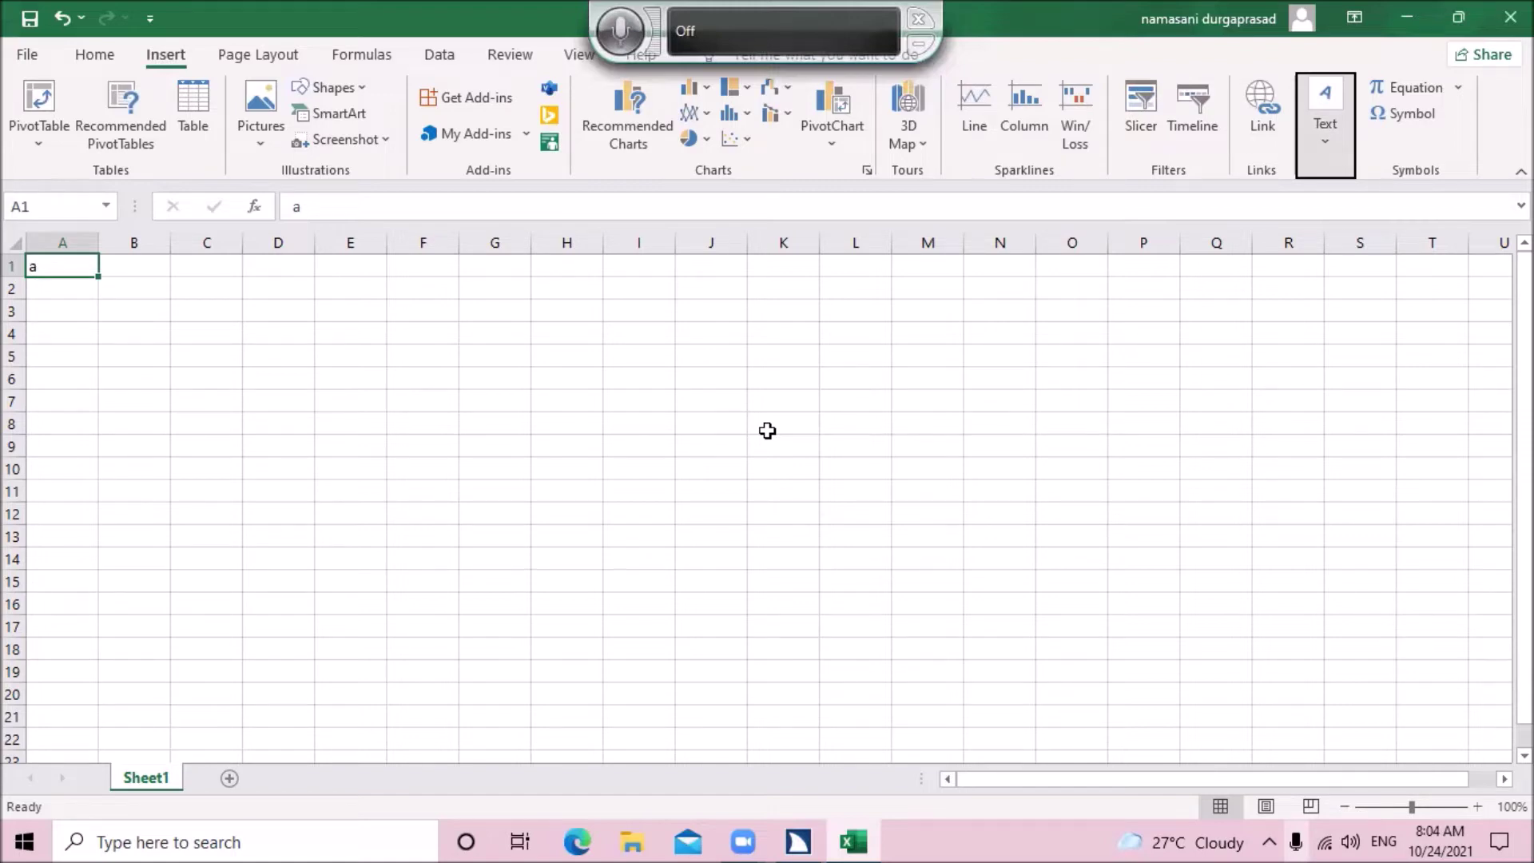
key(Return)
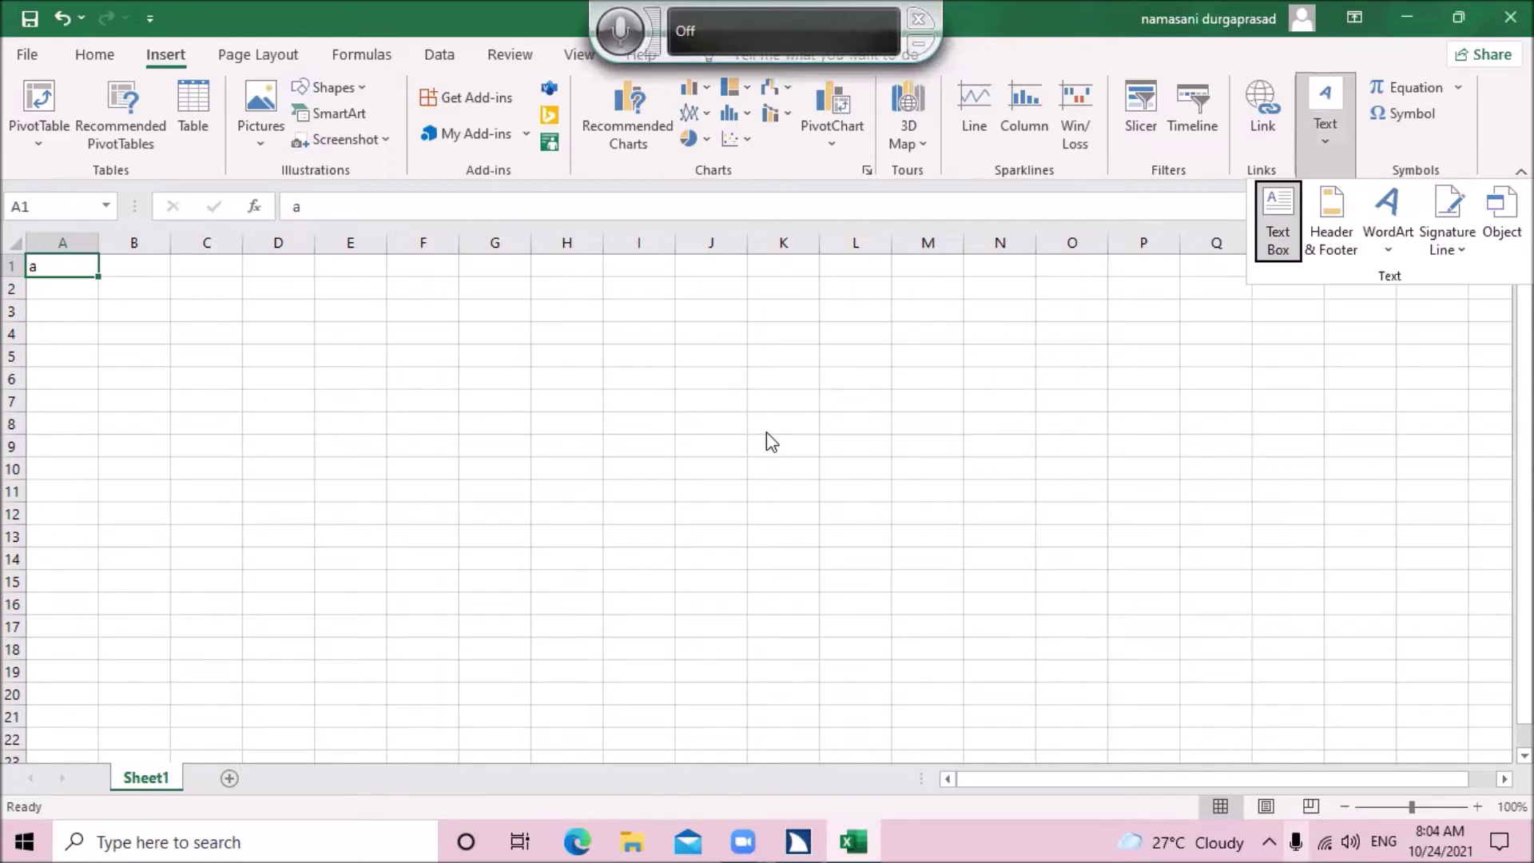
key(Right)
key(Right)
key(Right)
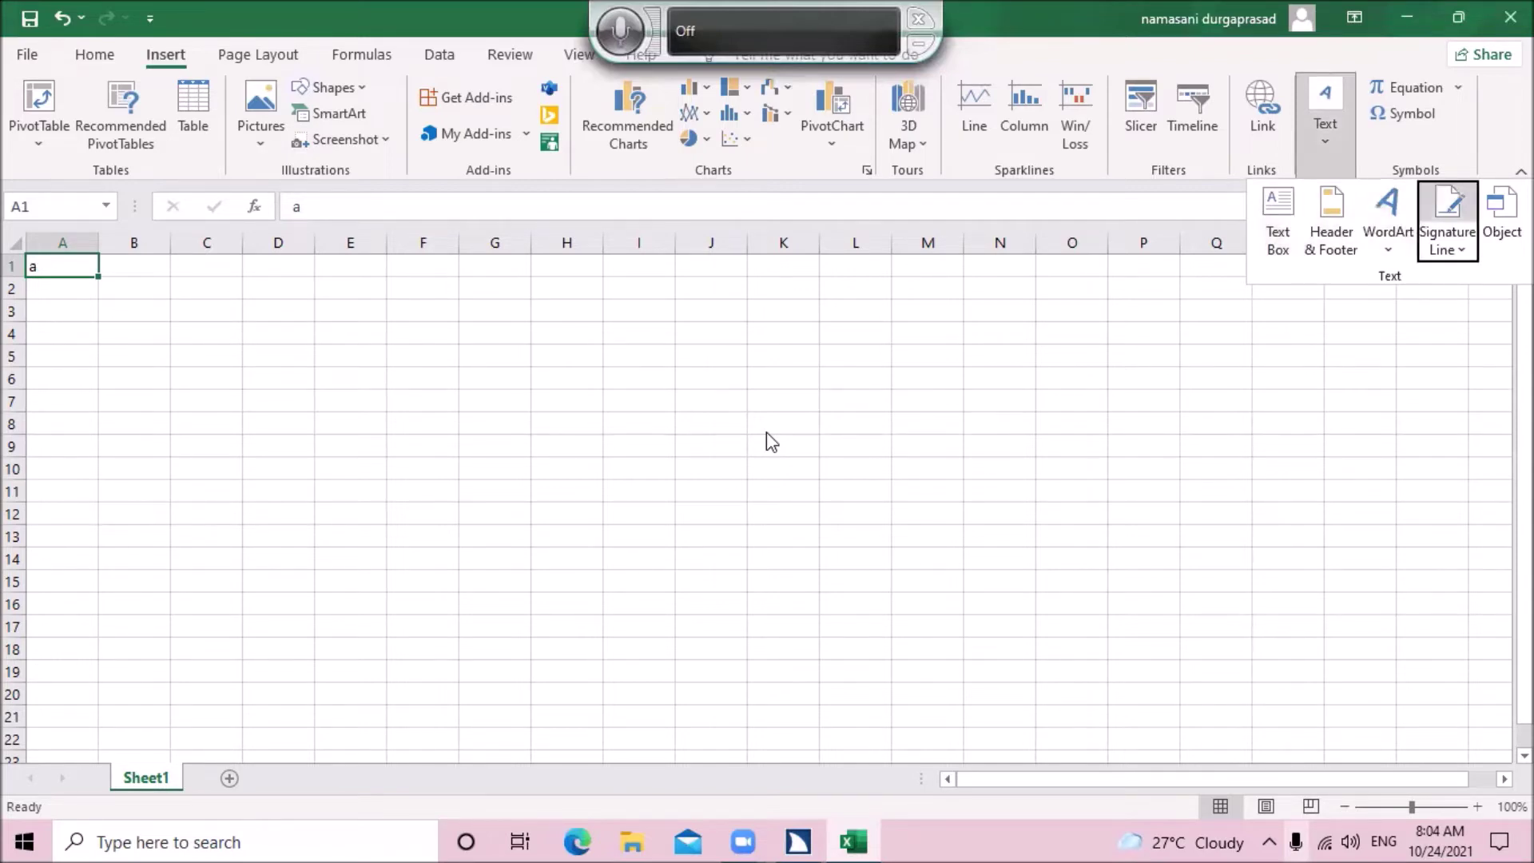
key(Right)
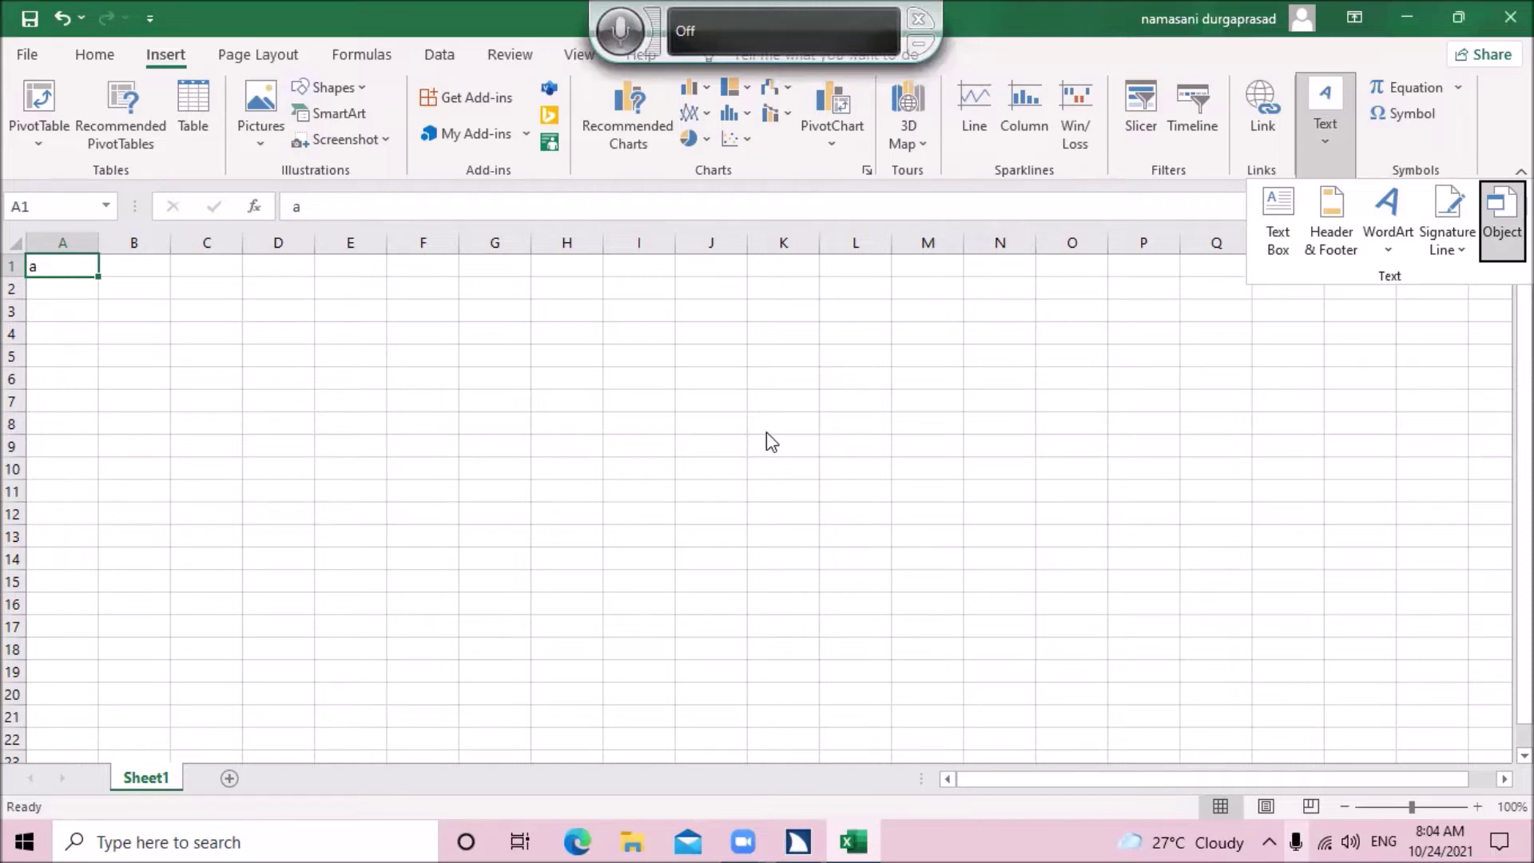
key(Return)
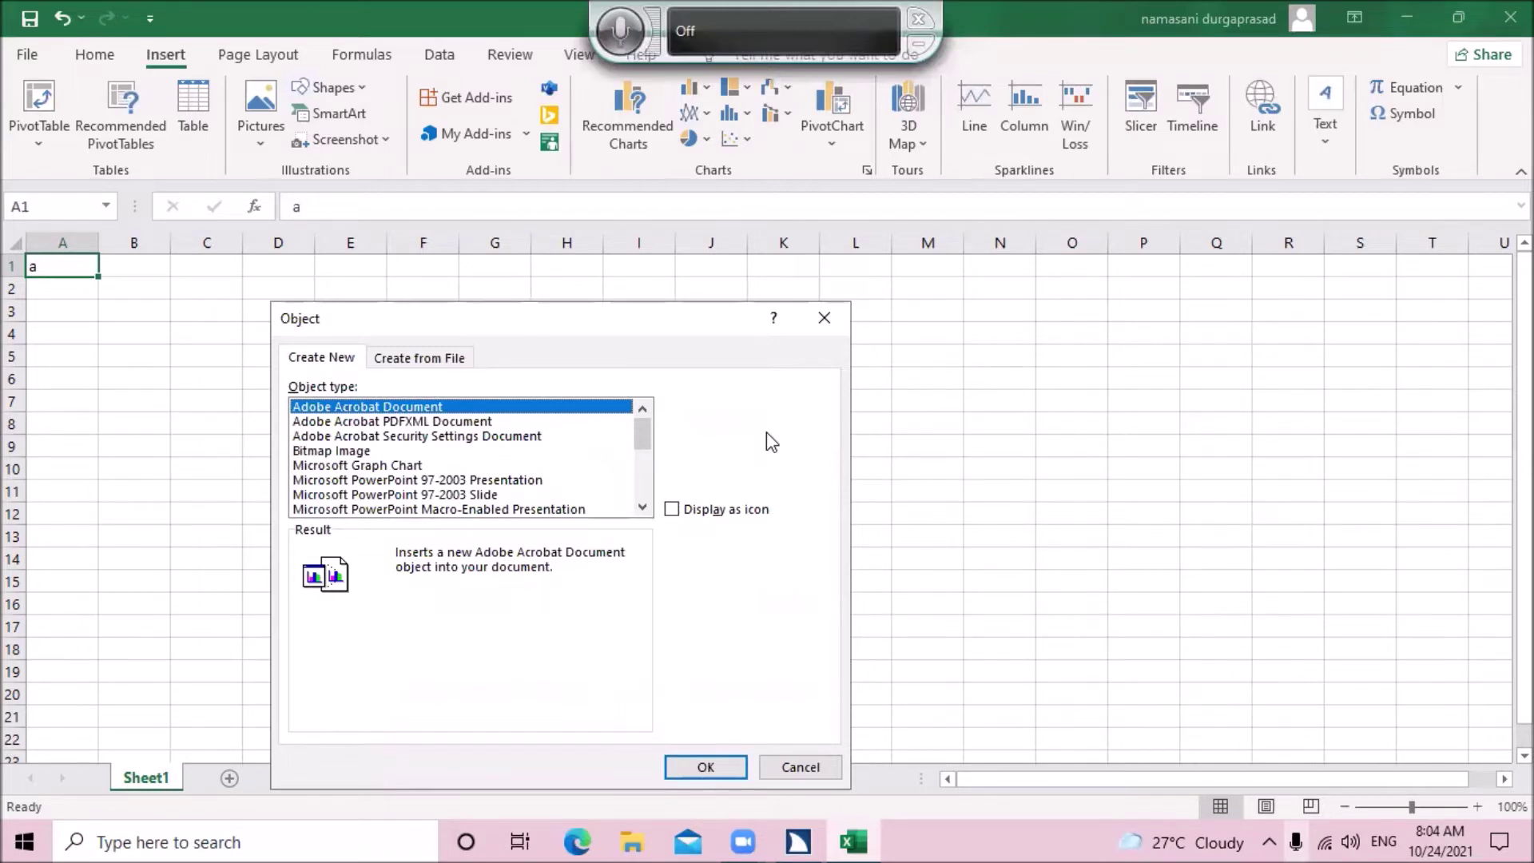
key(Down)
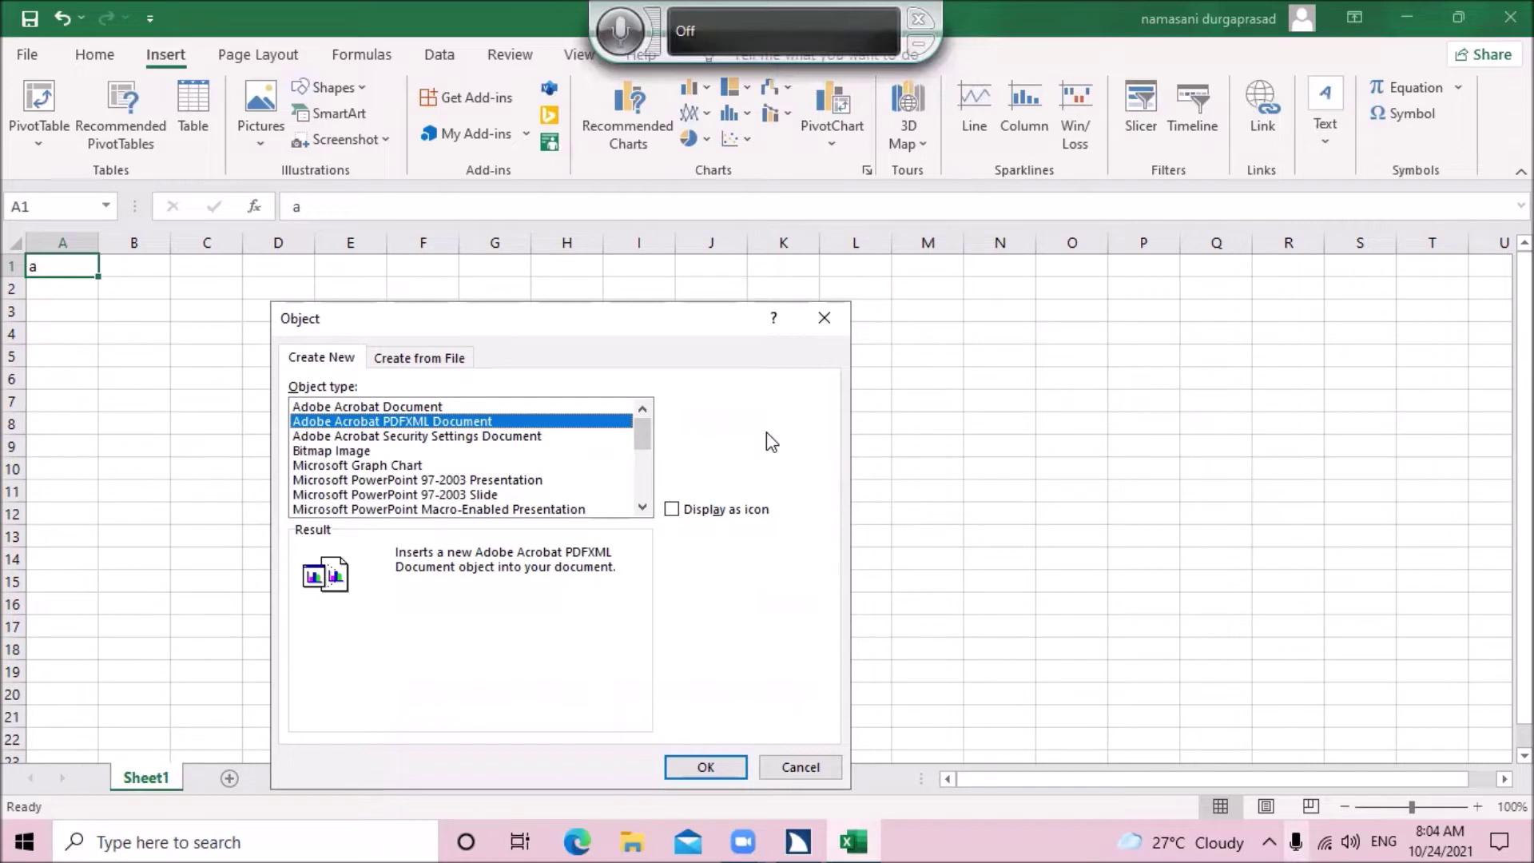
key(Down)
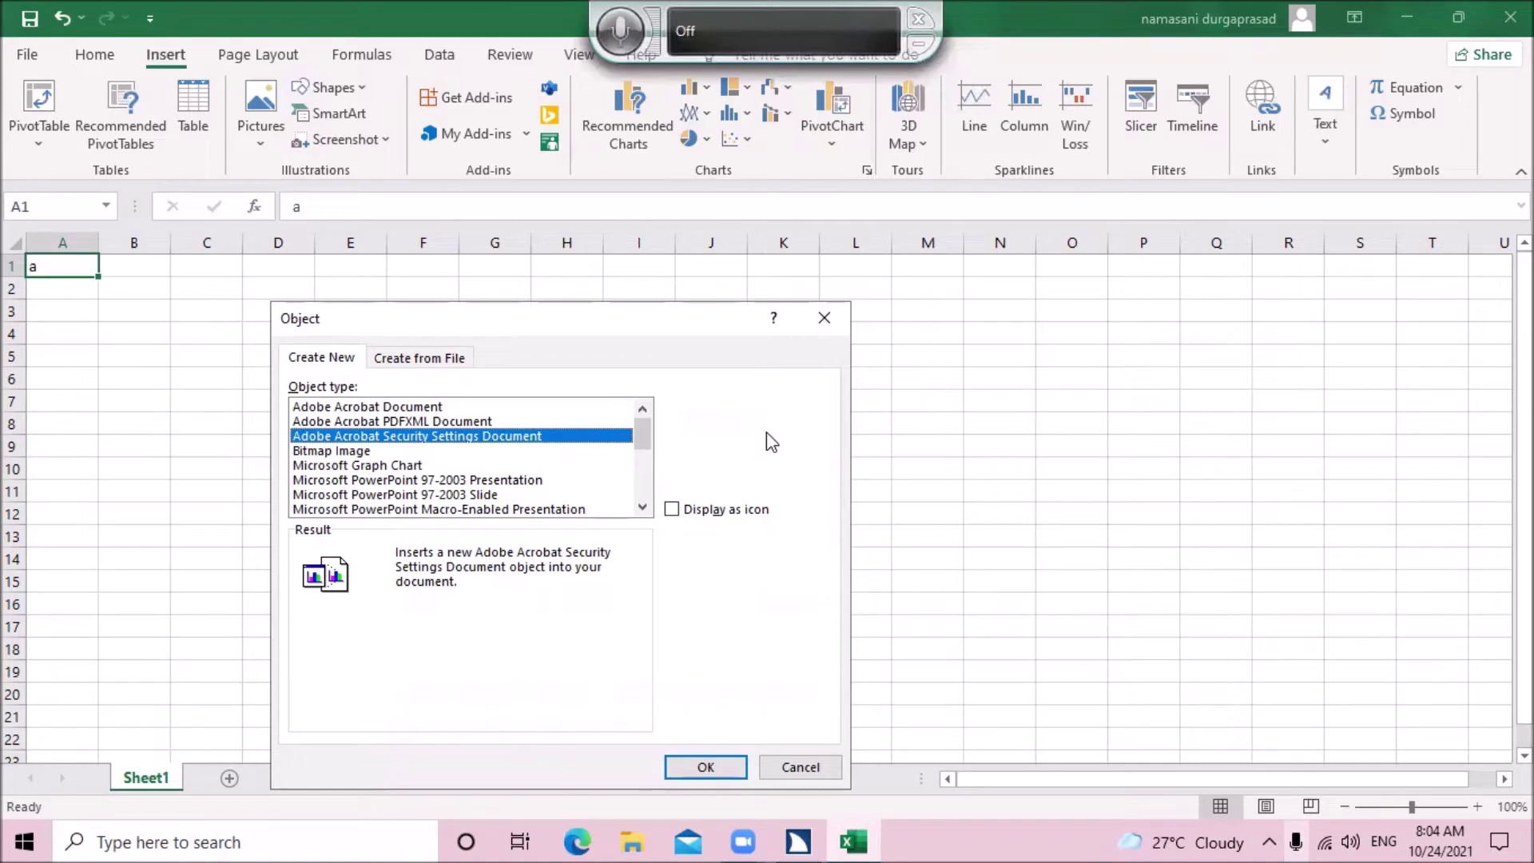
key(Down)
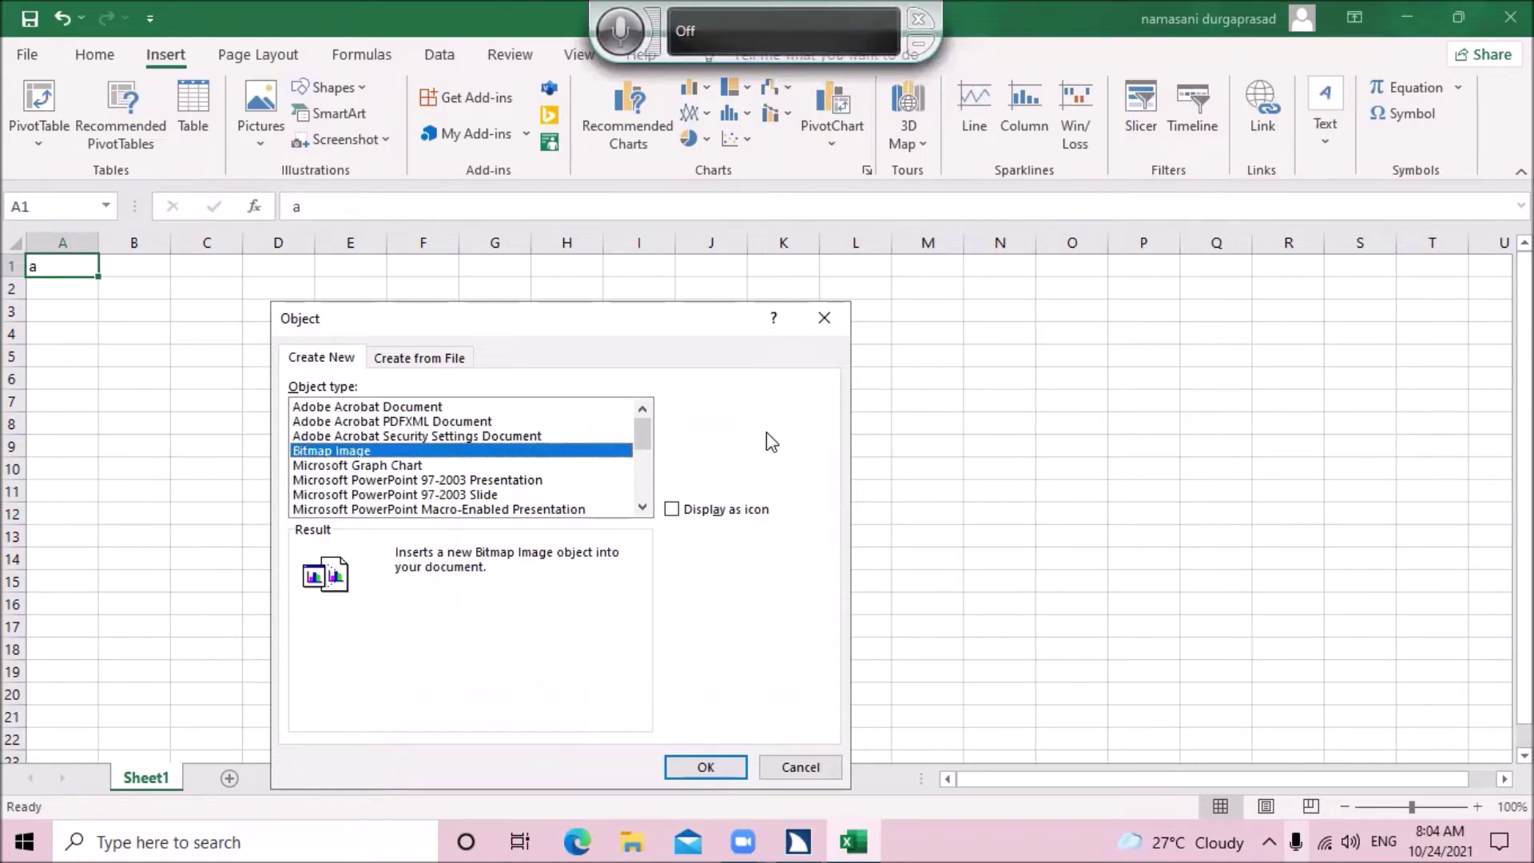
key(Down)
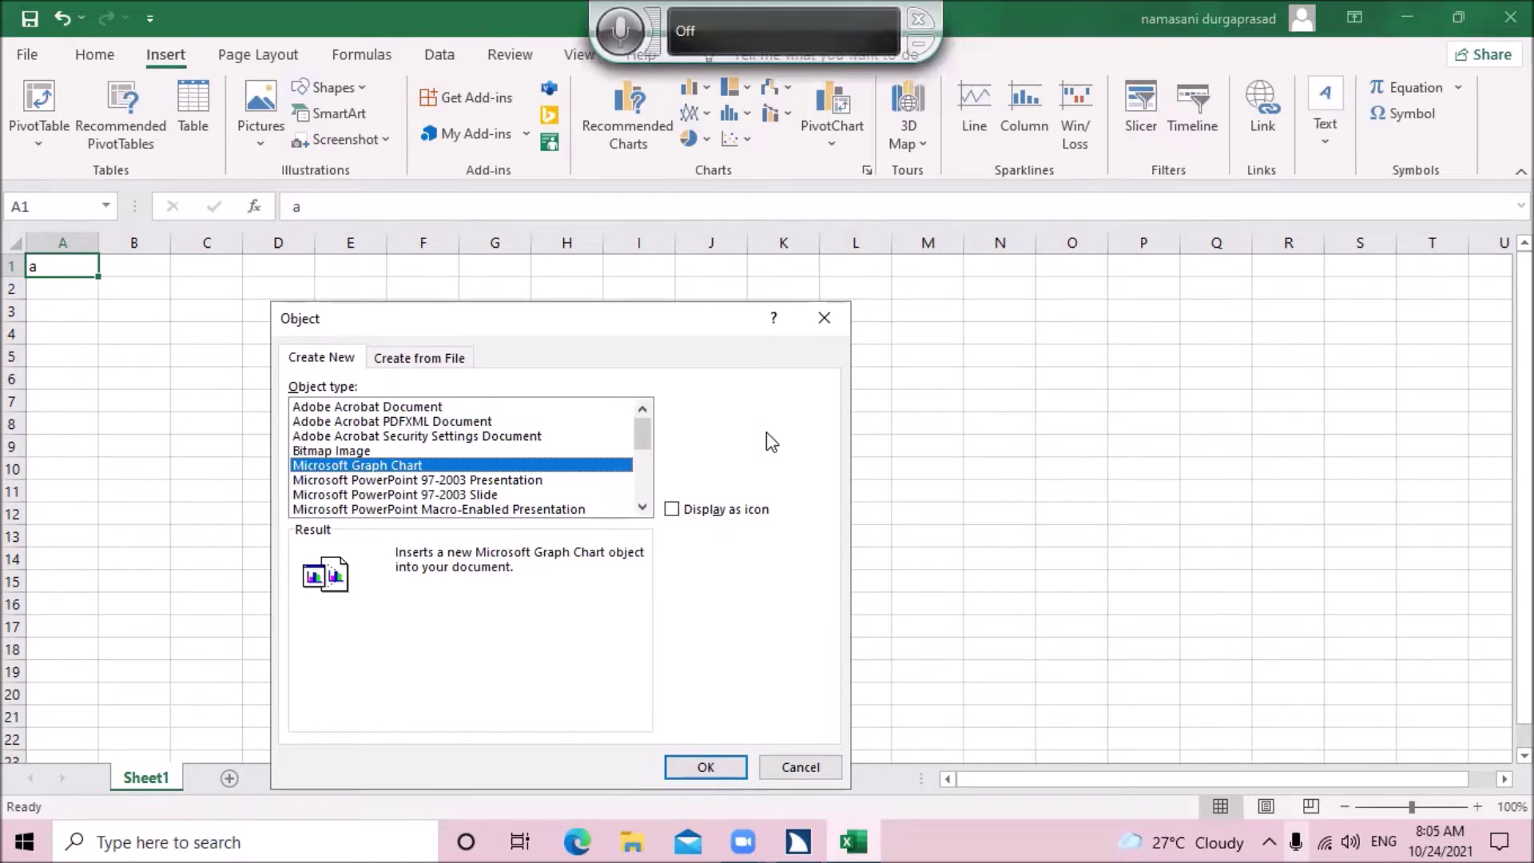
key(Down)
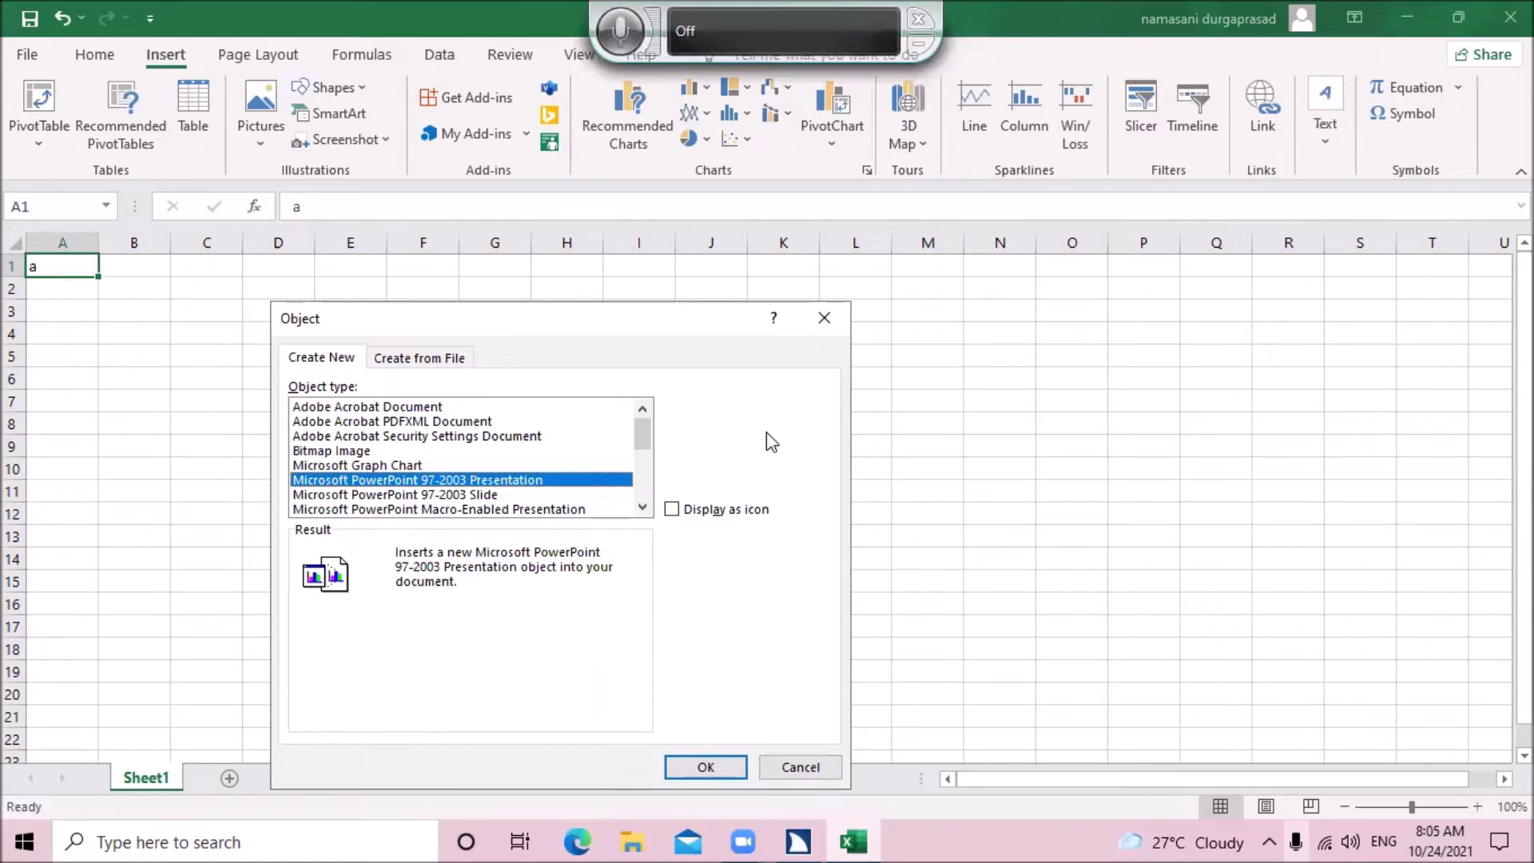
key(Down)
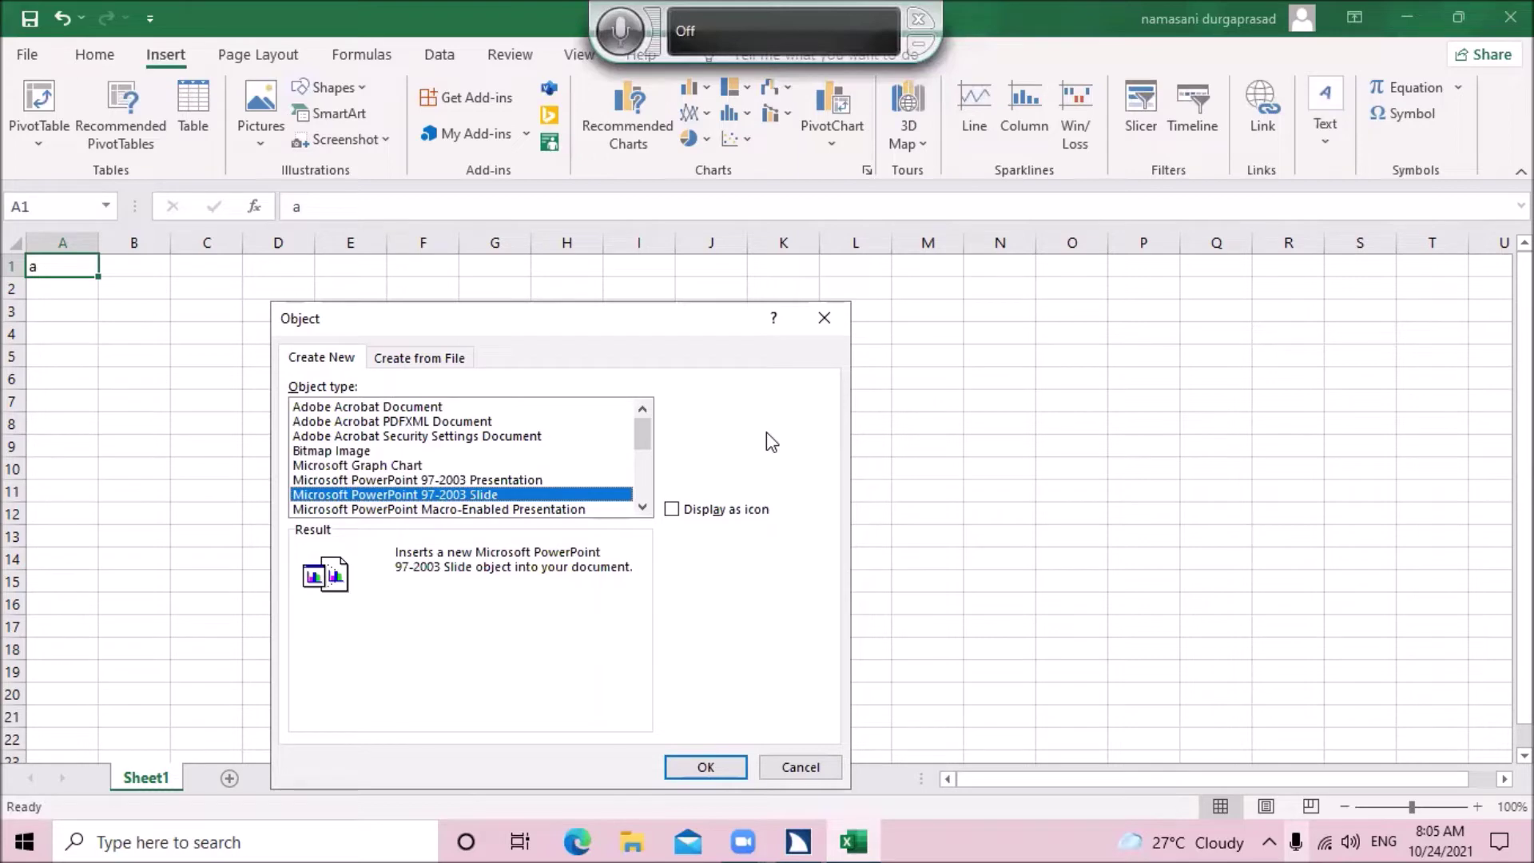
key(Down)
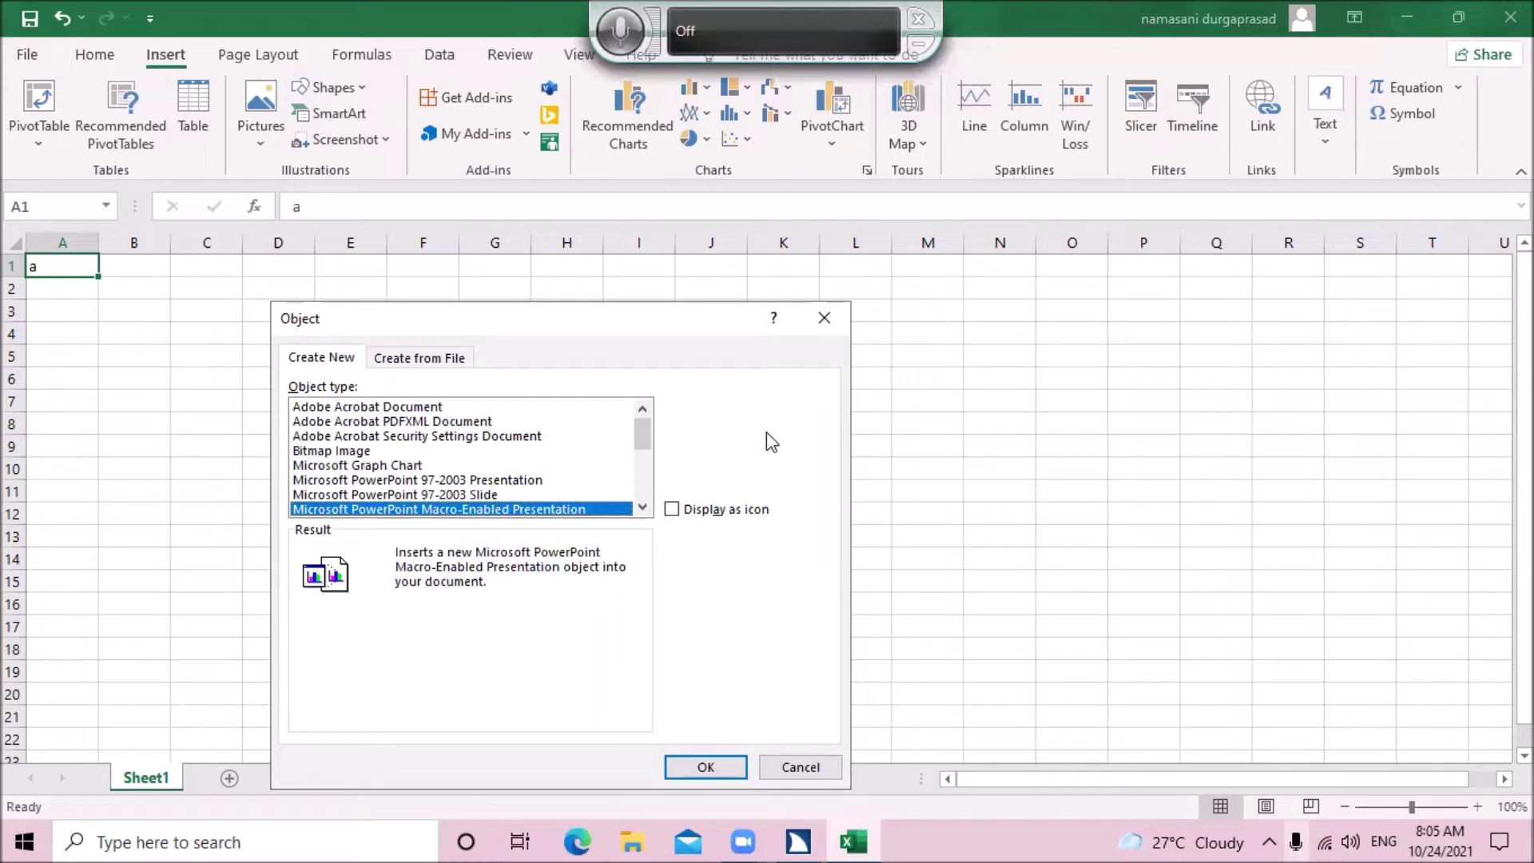
key(Up)
key(Down)
key(Down)
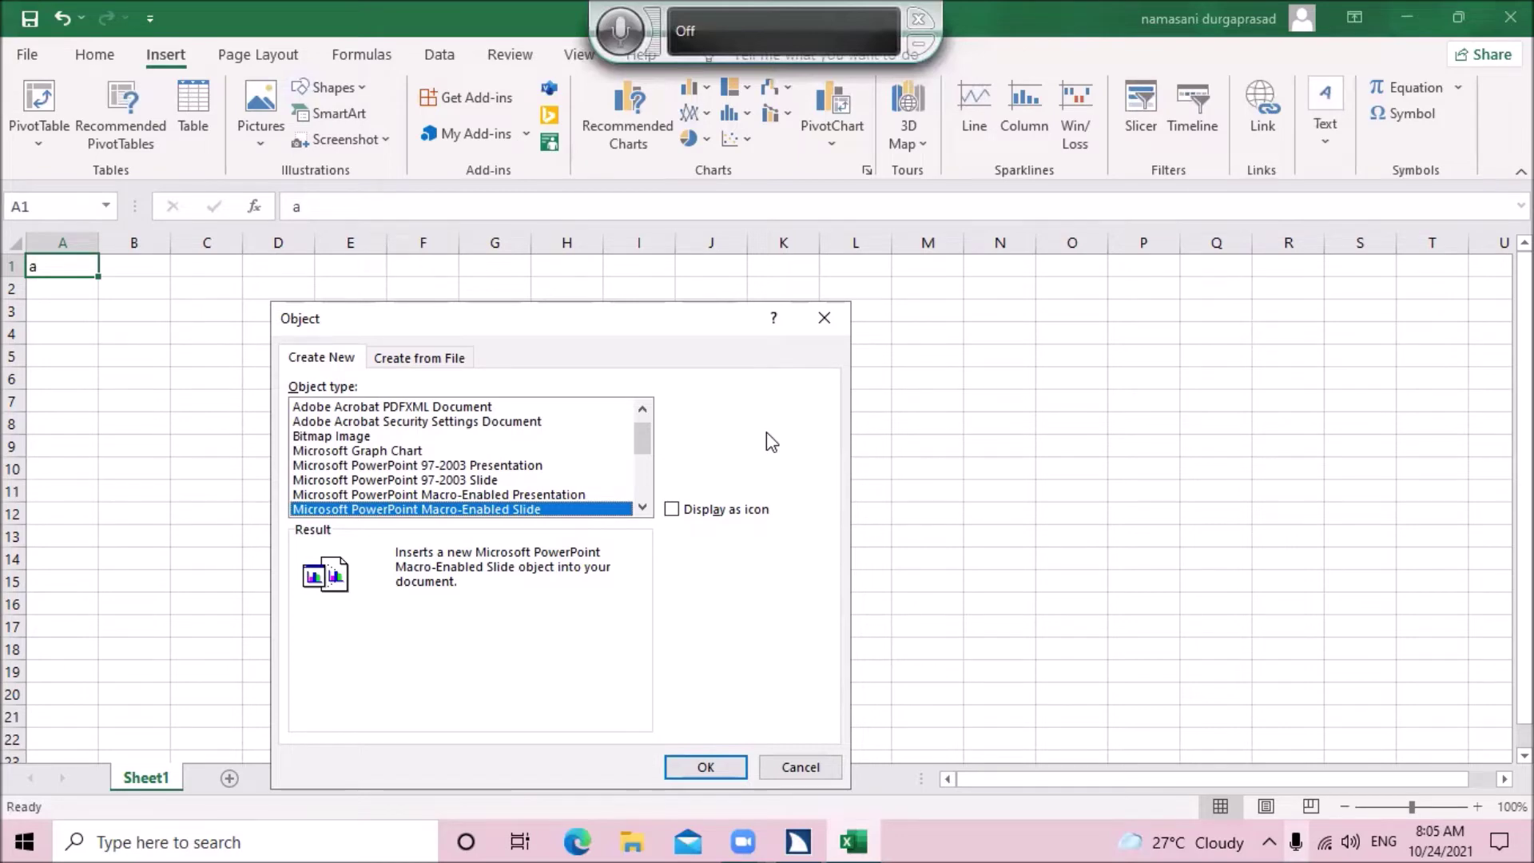
Choose Microsoft Word Document in the Object type list and insert it as a new object.
key(Down)
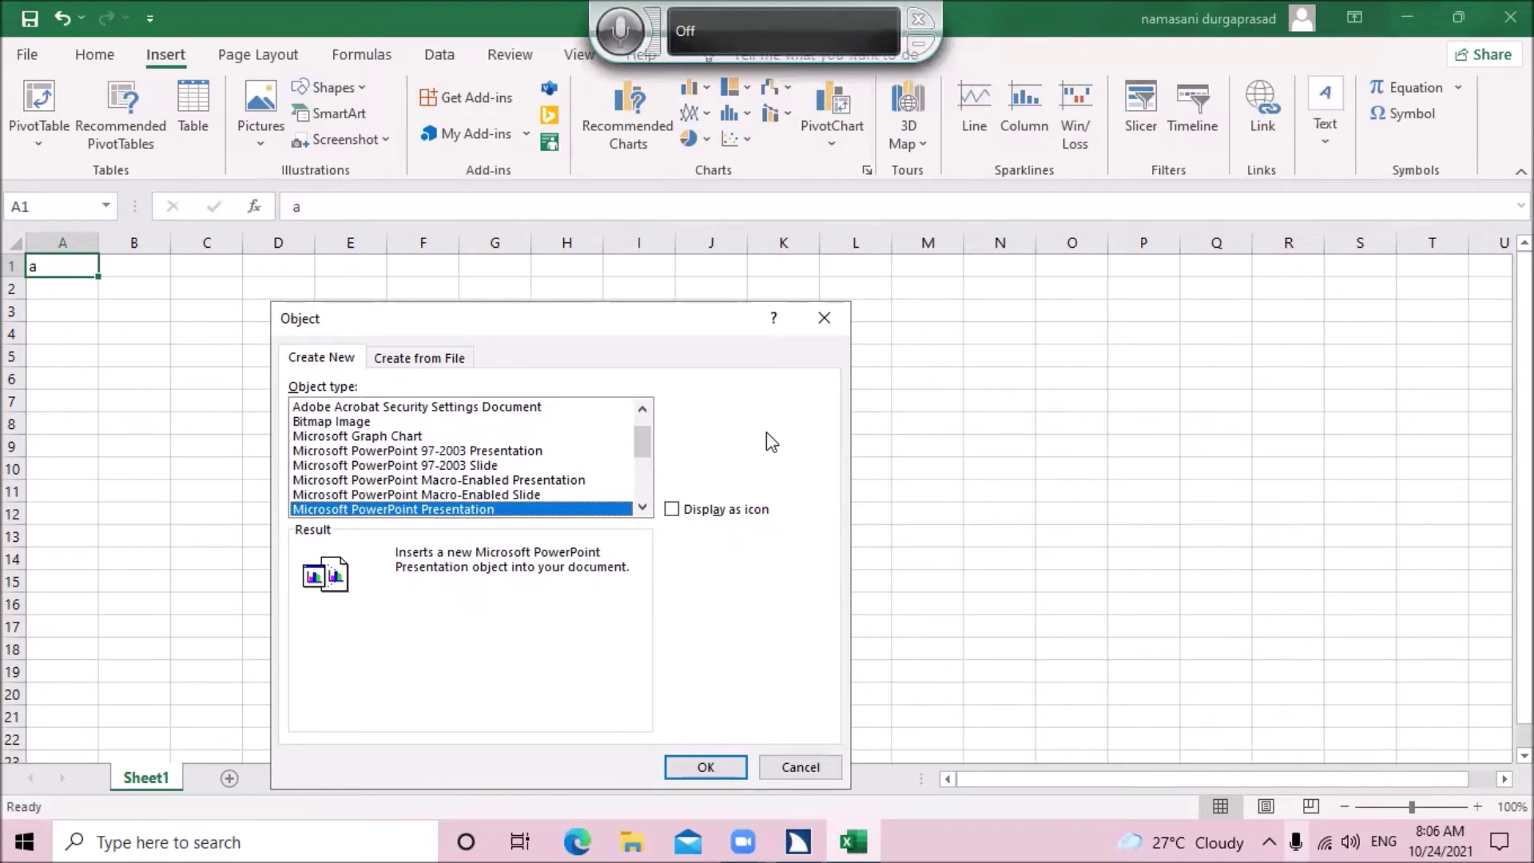
key(Down)
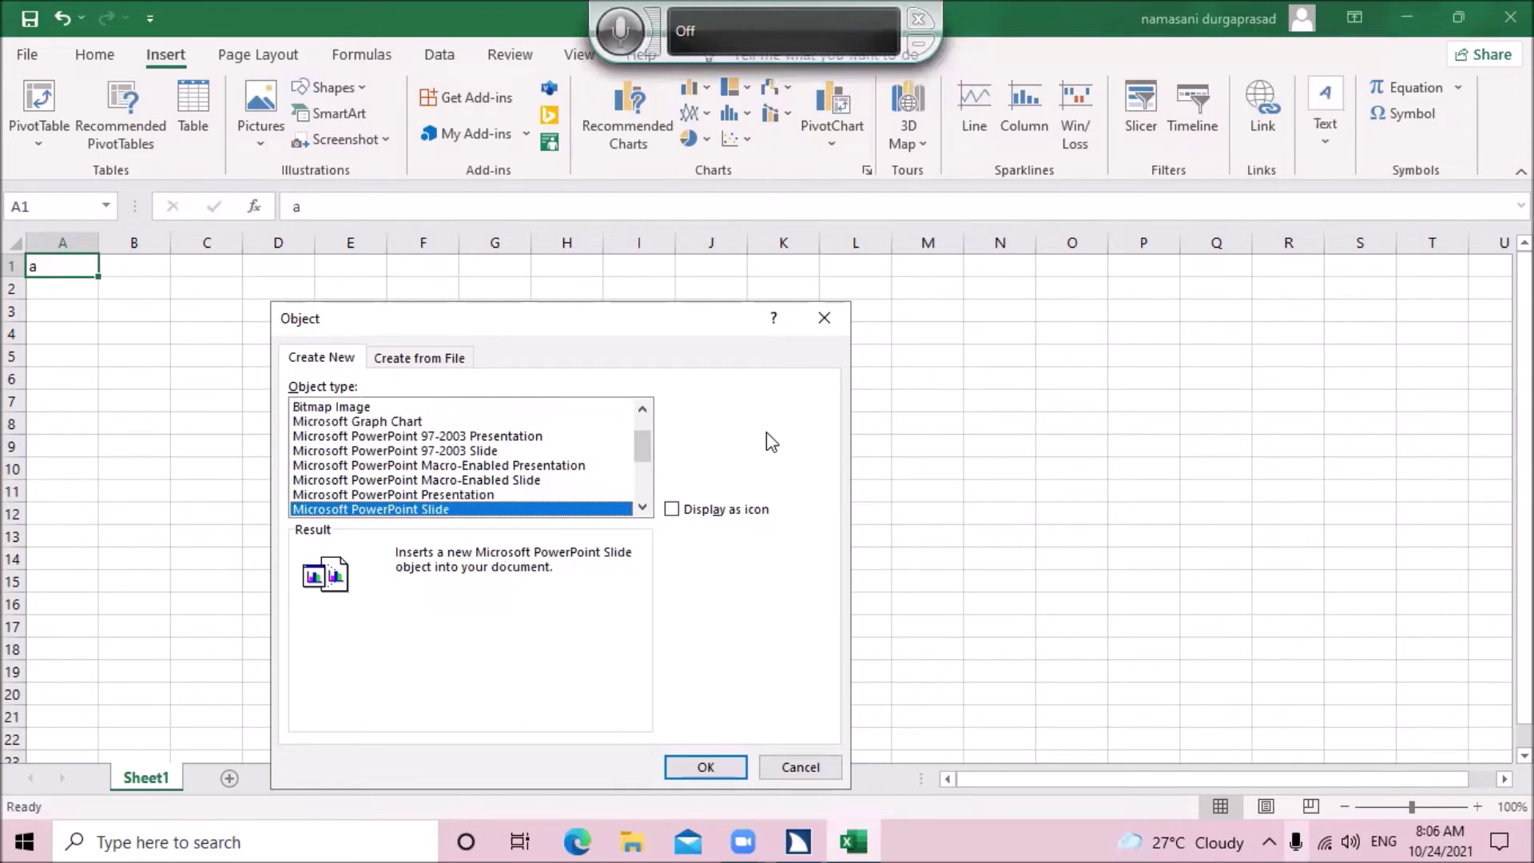
key(Down)
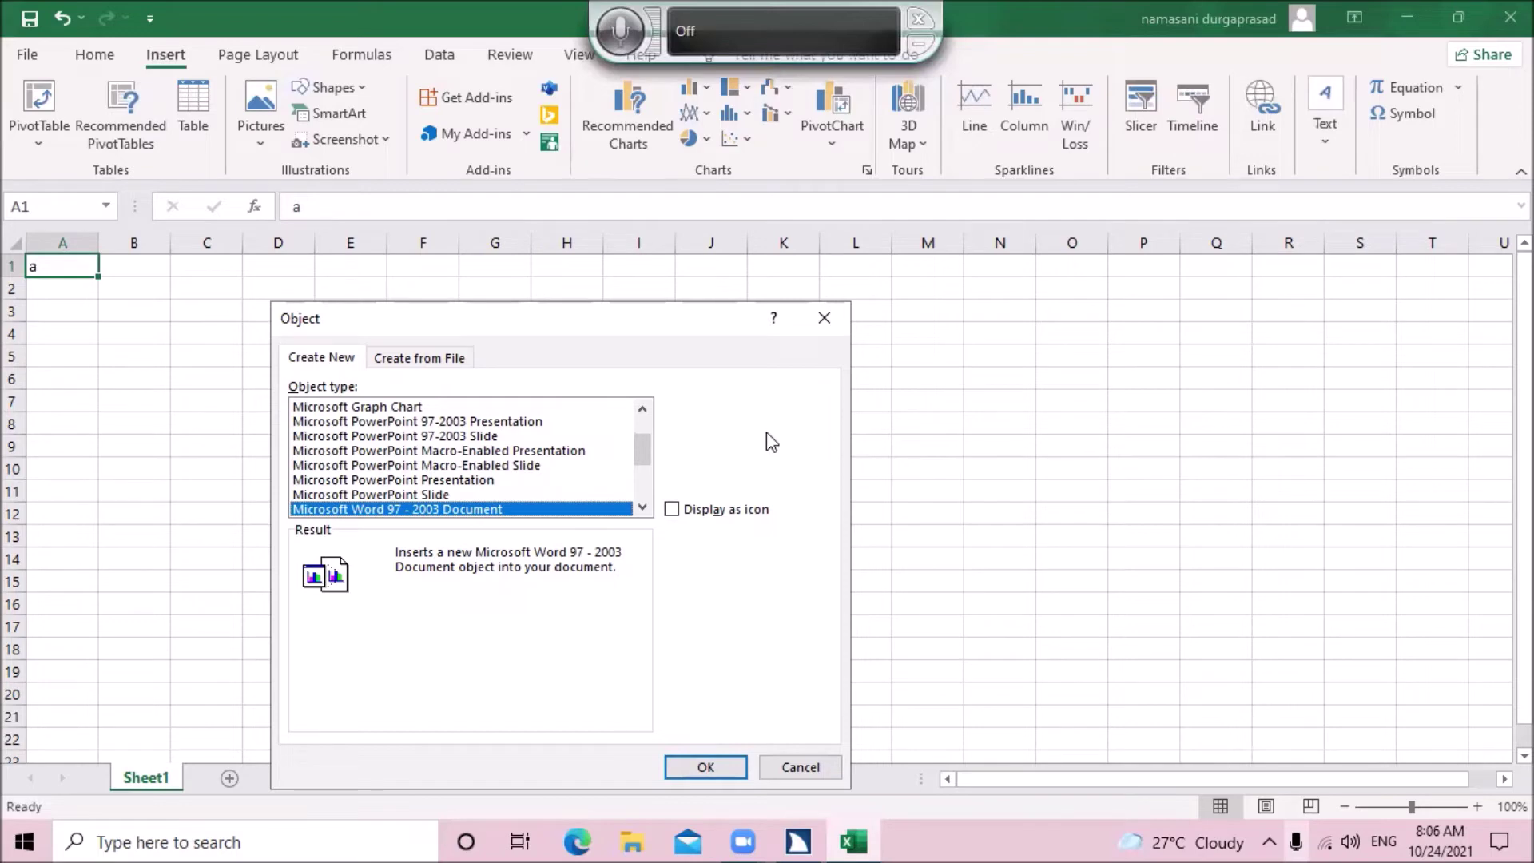
key(Down)
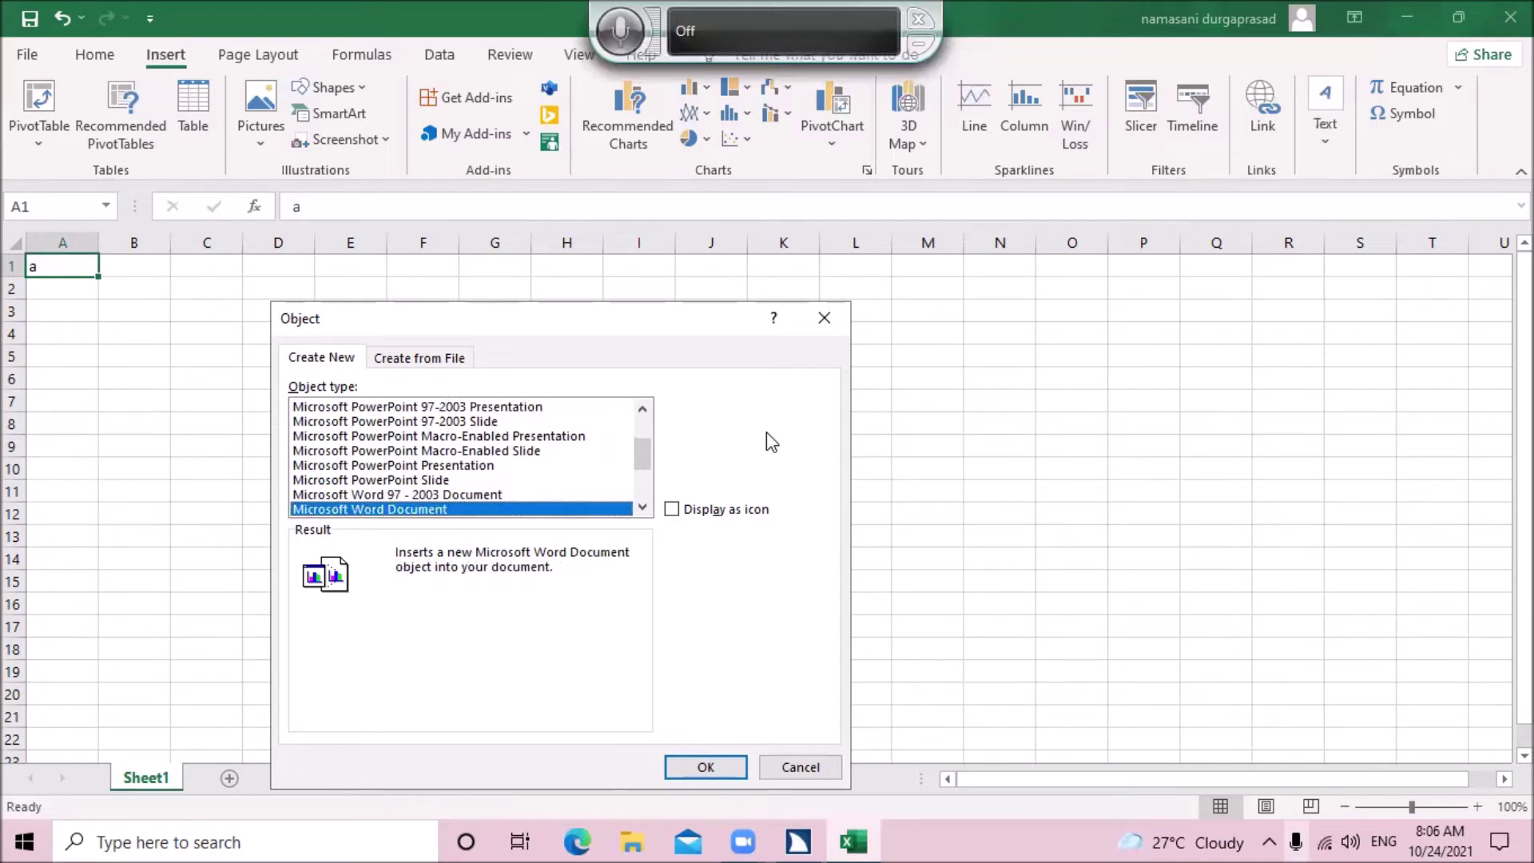
key(Down)
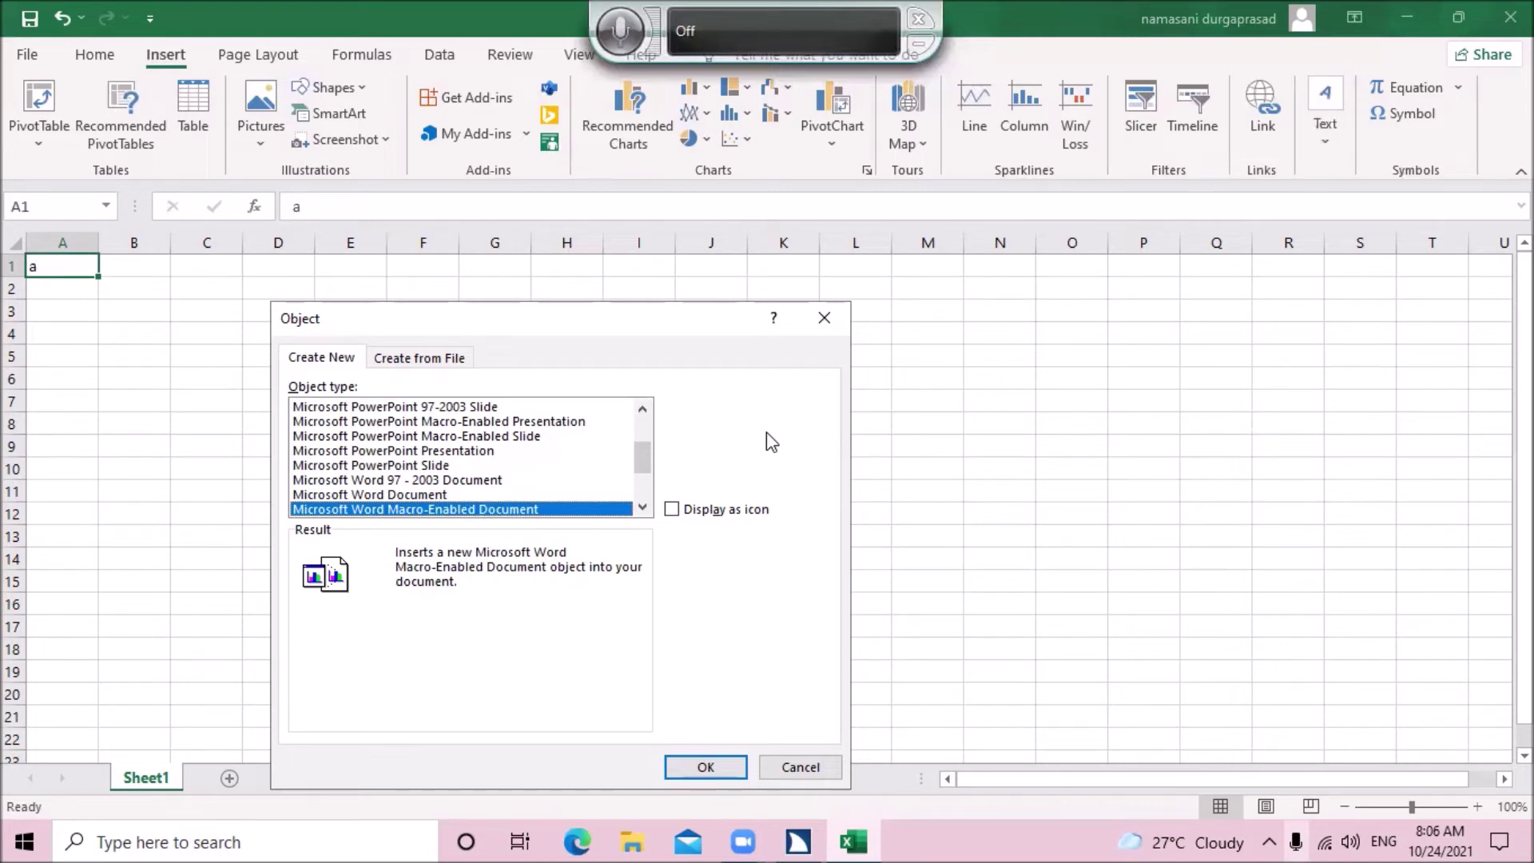
key(Down)
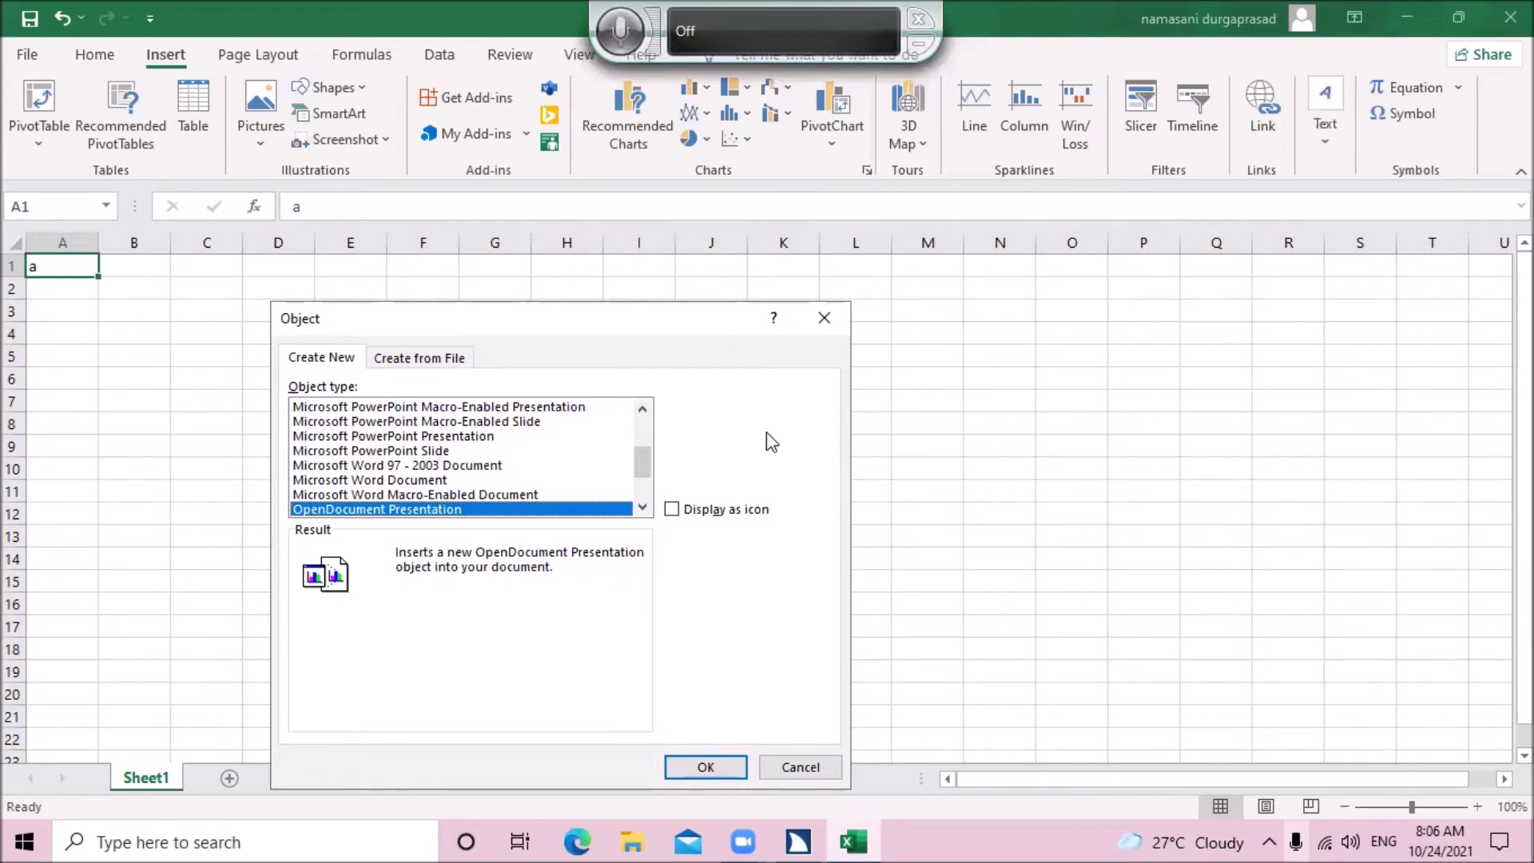
key(Up)
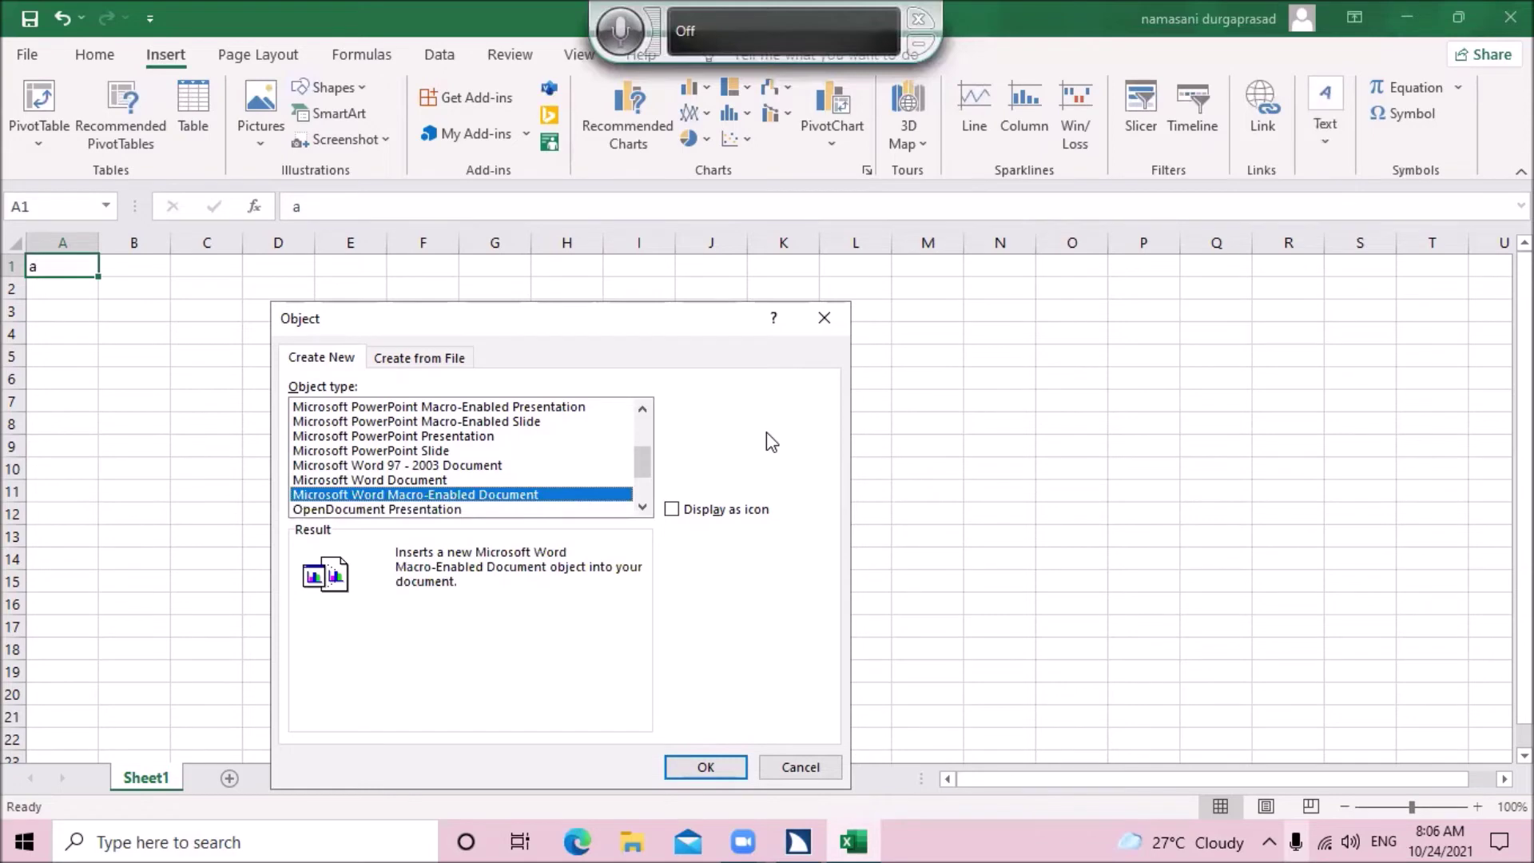
key(Up)
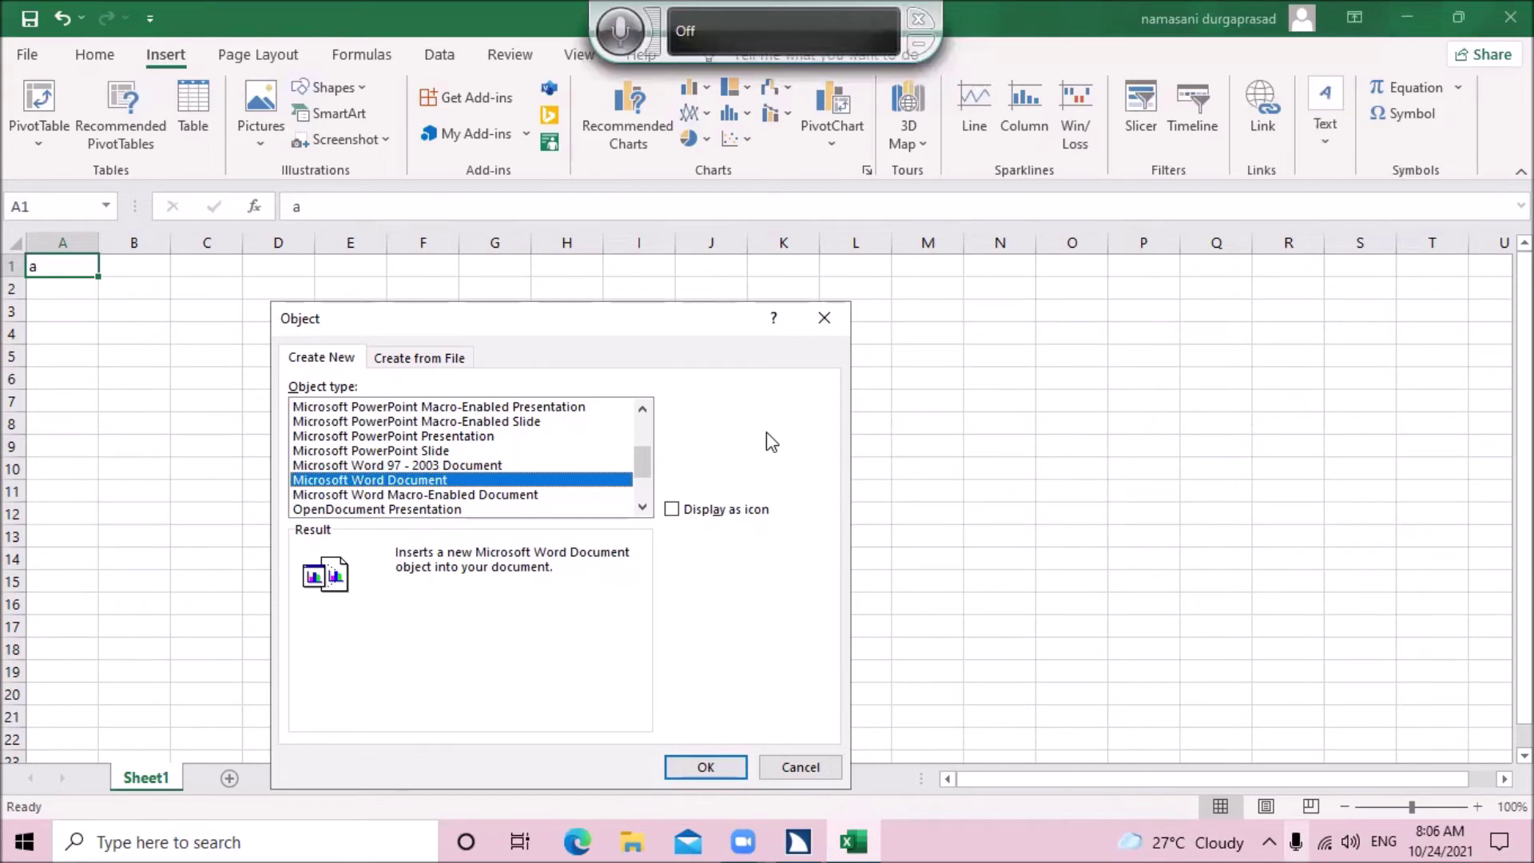
key(Return)
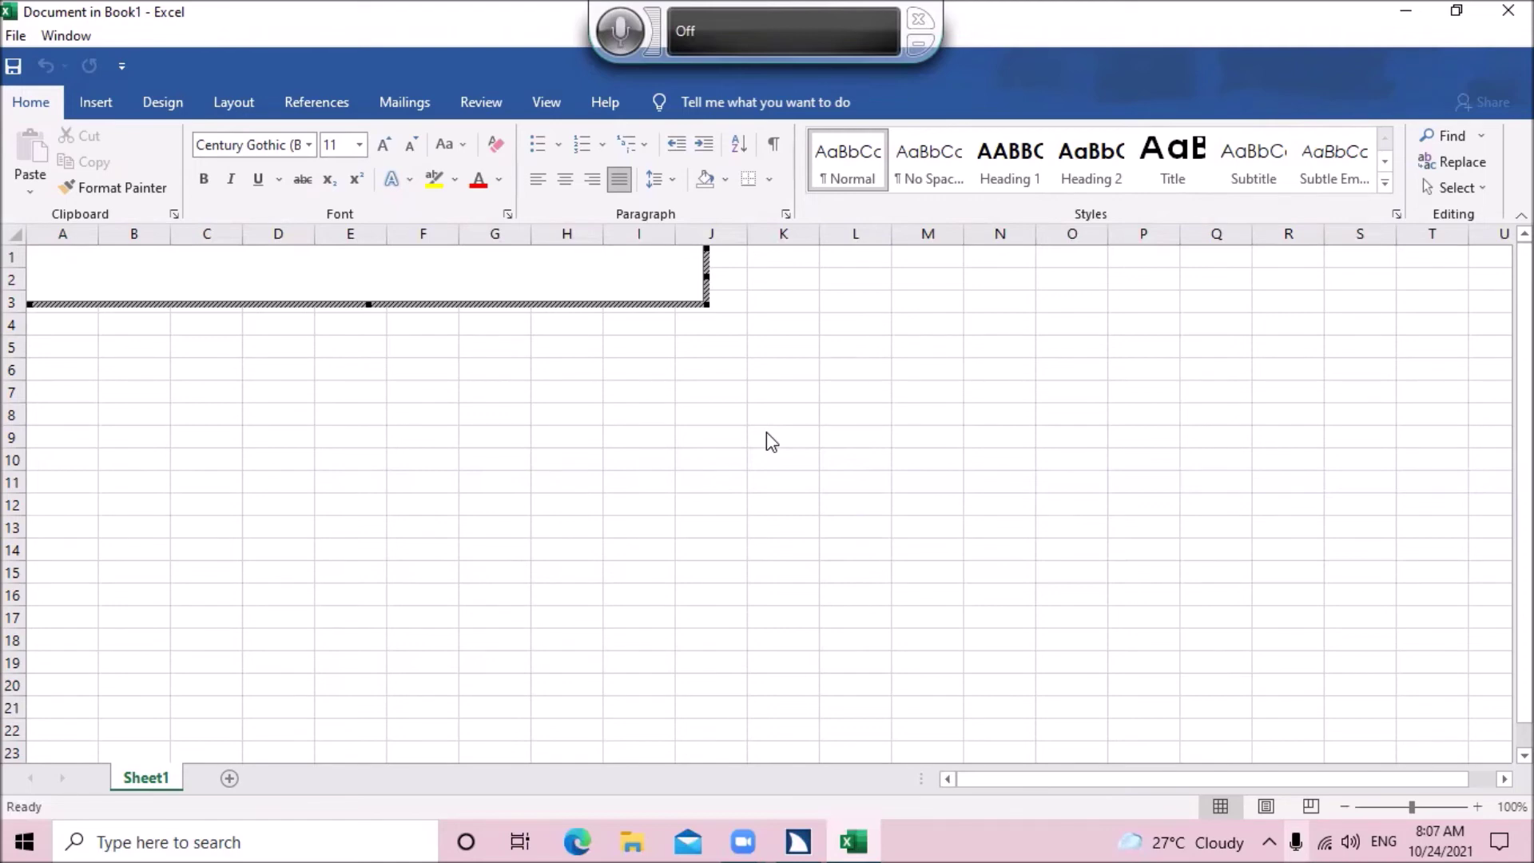
Type 'computer' into the embedded Word document.
text(c)
text(omputer)
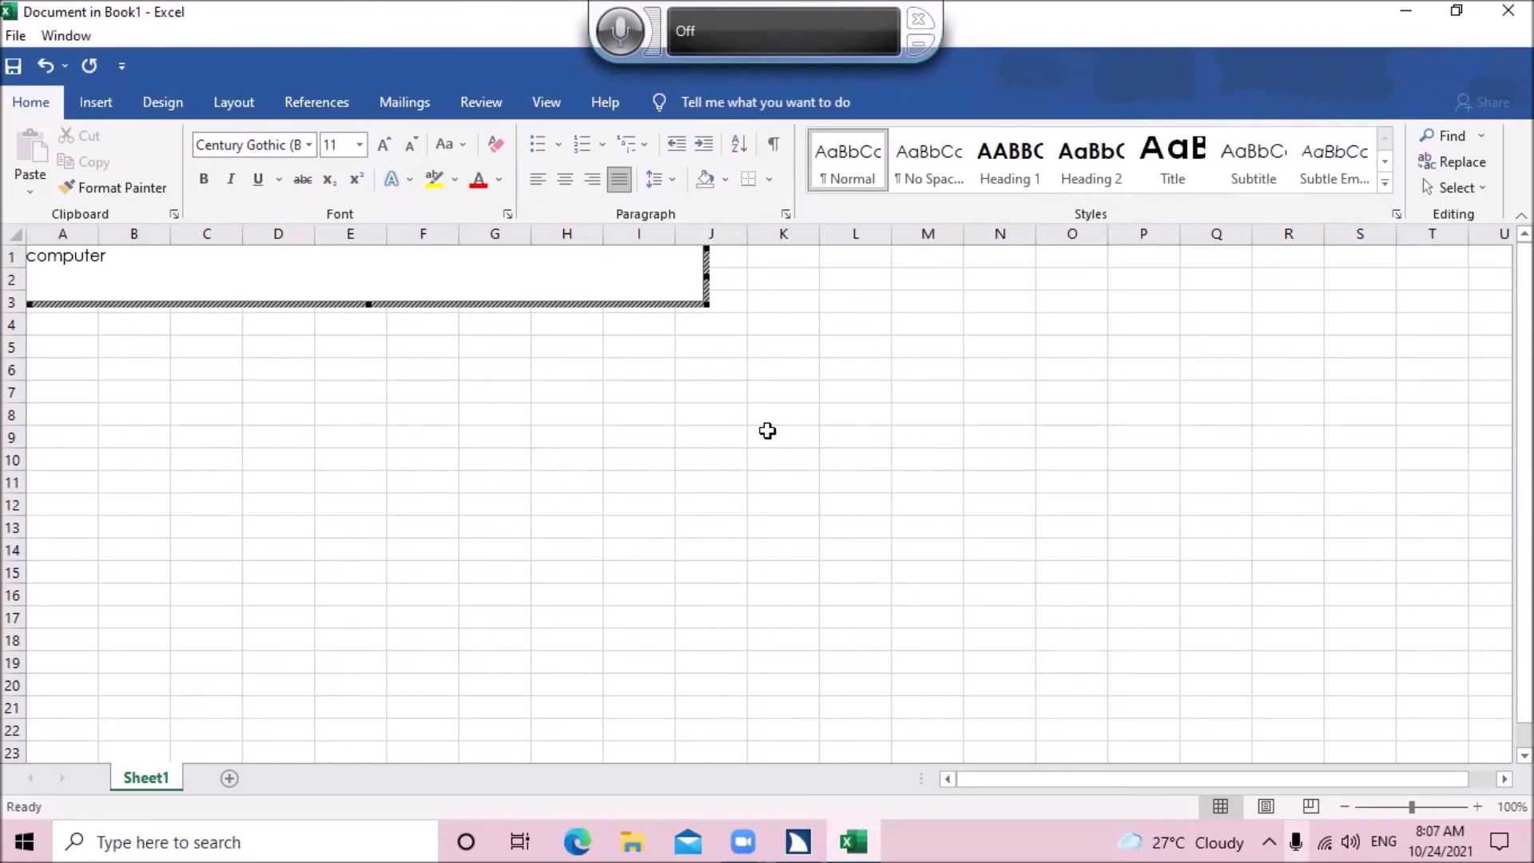
Capitalise the word to 'Computer', add a new line below, and close the workbook.
key(space)
key(Return)
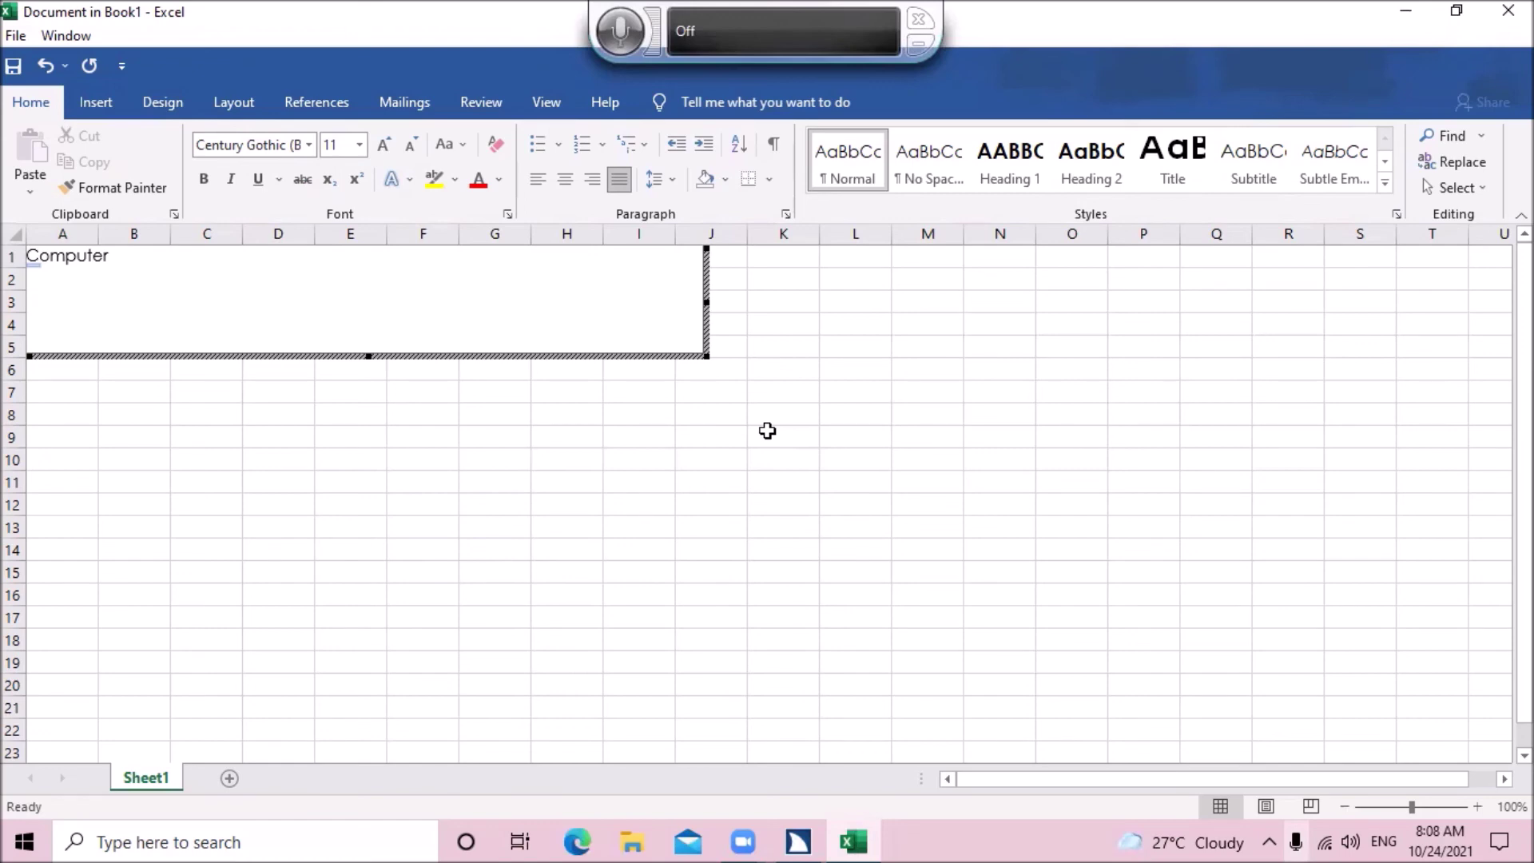
key(alt+F4)
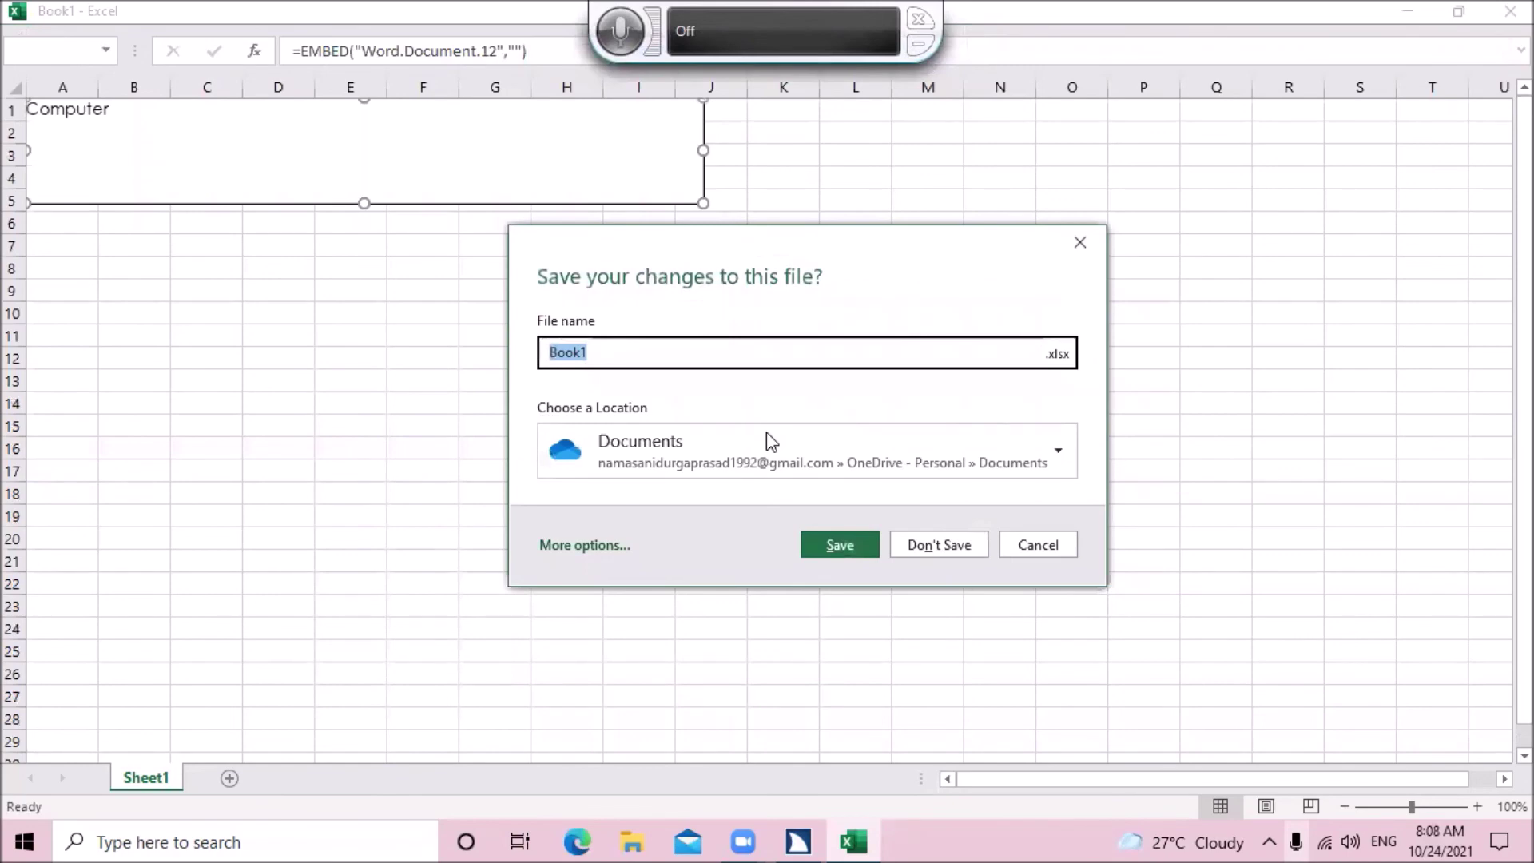
Choose Don't Save in the save prompt for Book1.xlsx.
key(Tab)
key(Tab)
key(Tab)
key(Tab)
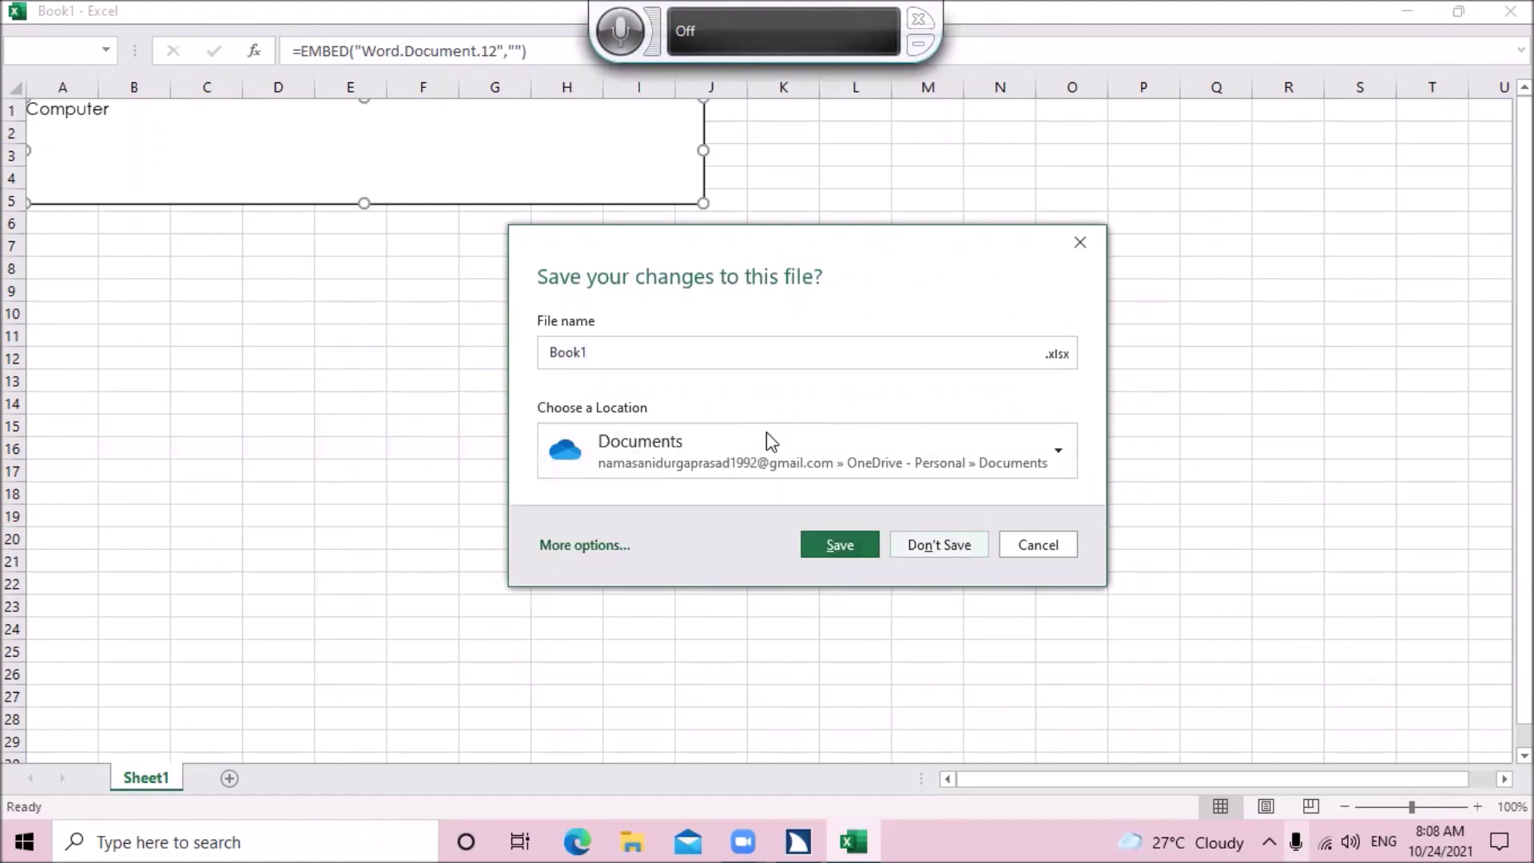
key(Return)
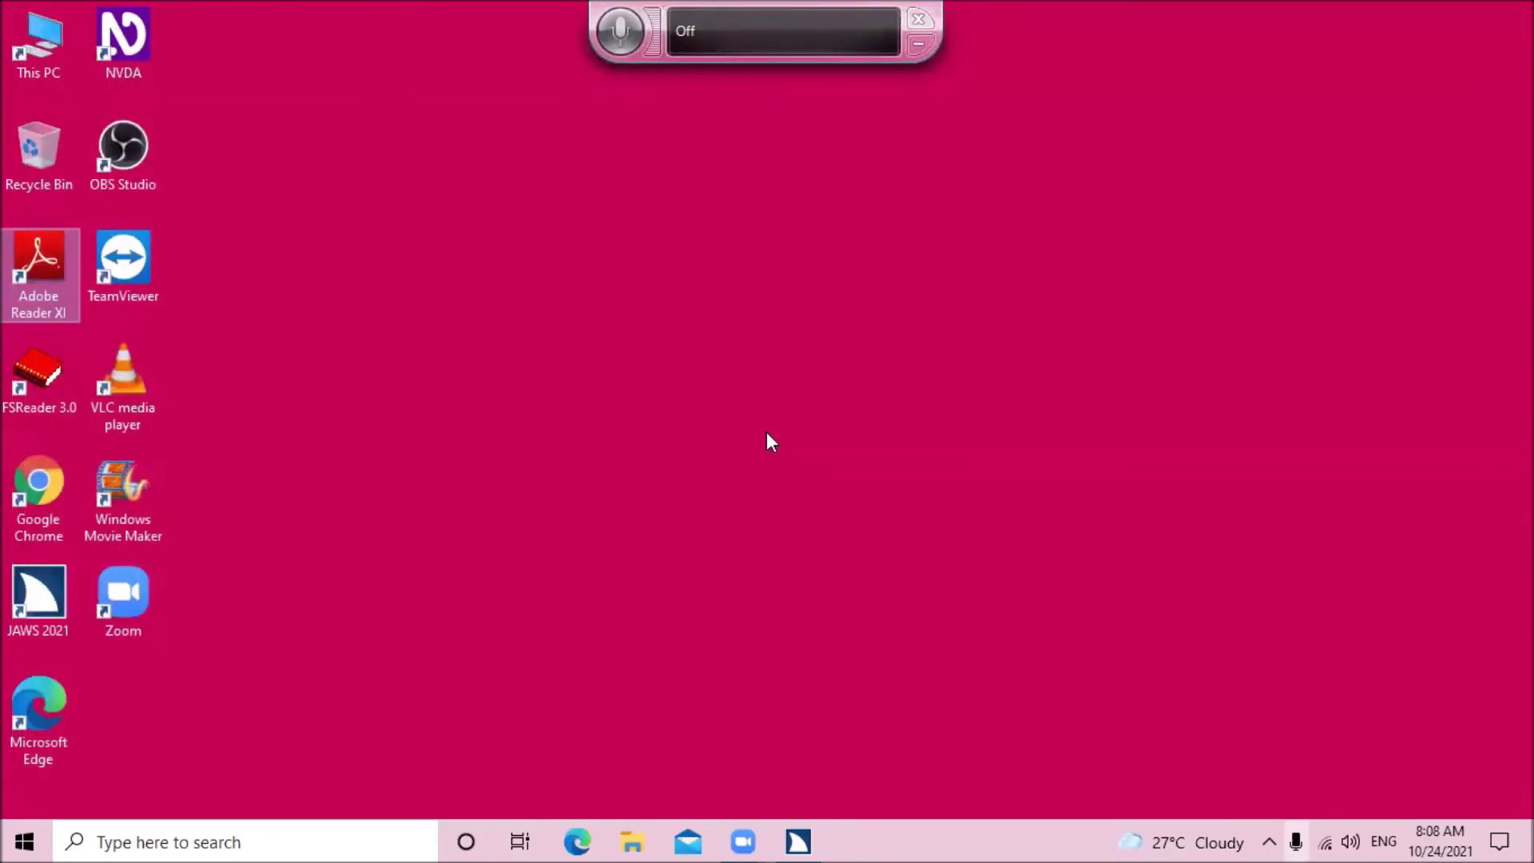